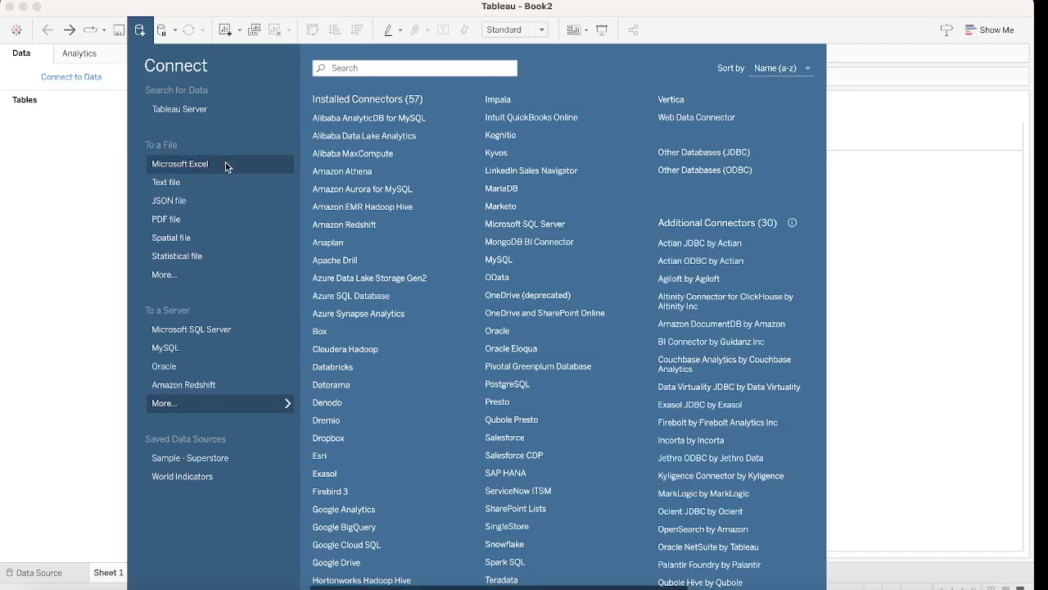
# - Connect to the Microsoft Excel file HDI_01_19_2024.xlsx from the Downloads folder
pyautogui.click(227, 167)
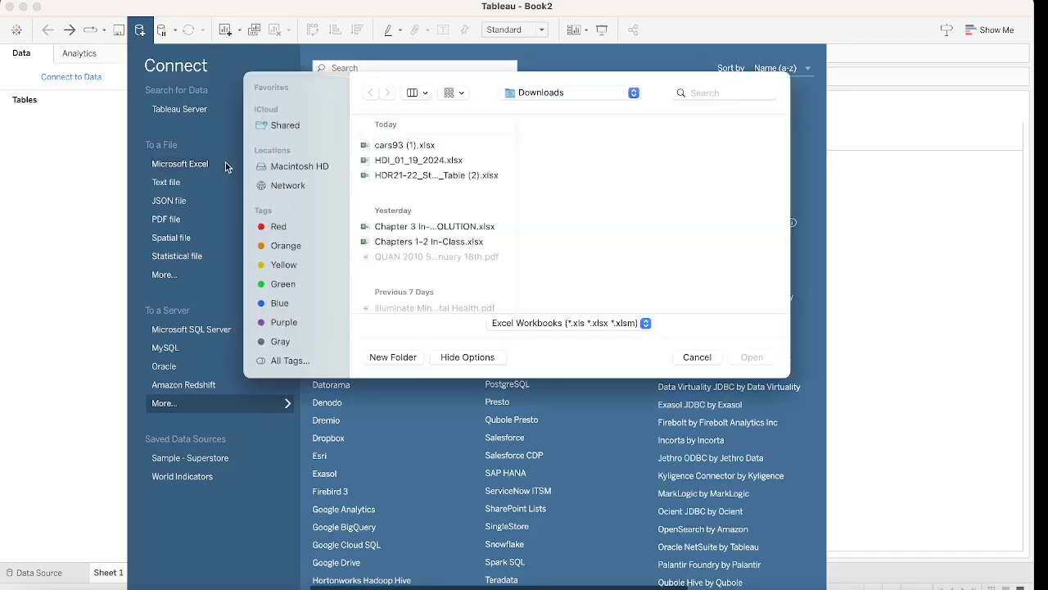
pyautogui.click(426, 163)
pyautogui.click(752, 358)
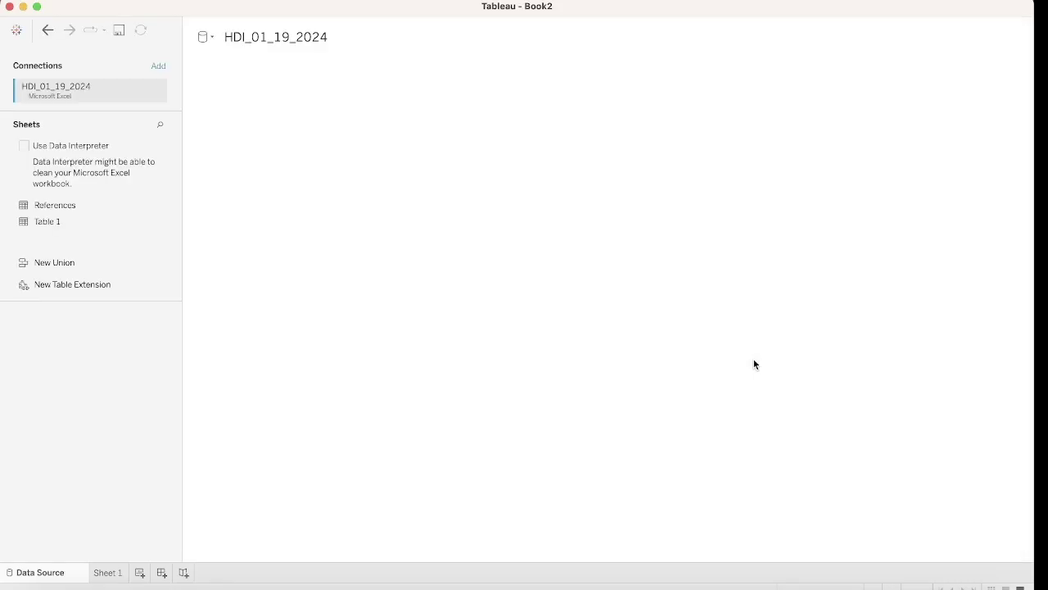
# - Clean the workbook with Data Interpreter and add Table 1 to the data source
pyautogui.click(24, 148)
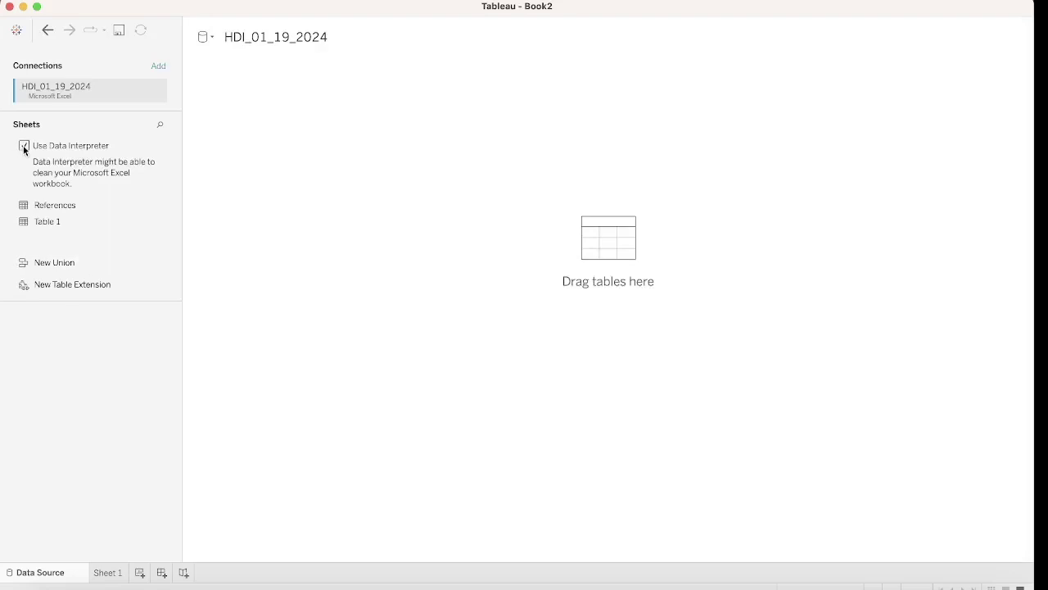
pyautogui.doubleClick(49, 211)
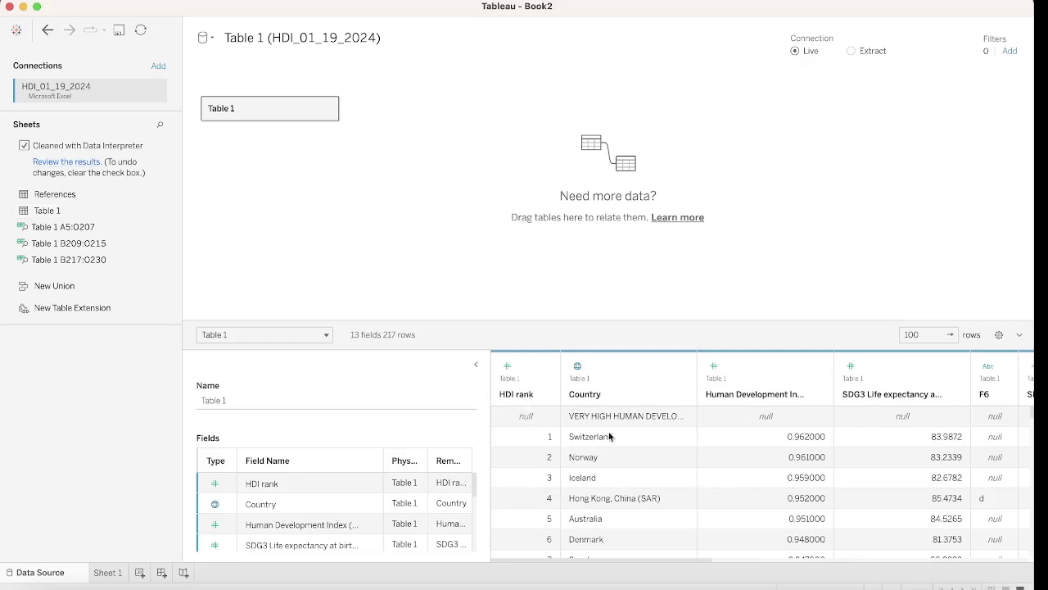
pyautogui.hscroll(5, 759, 496)
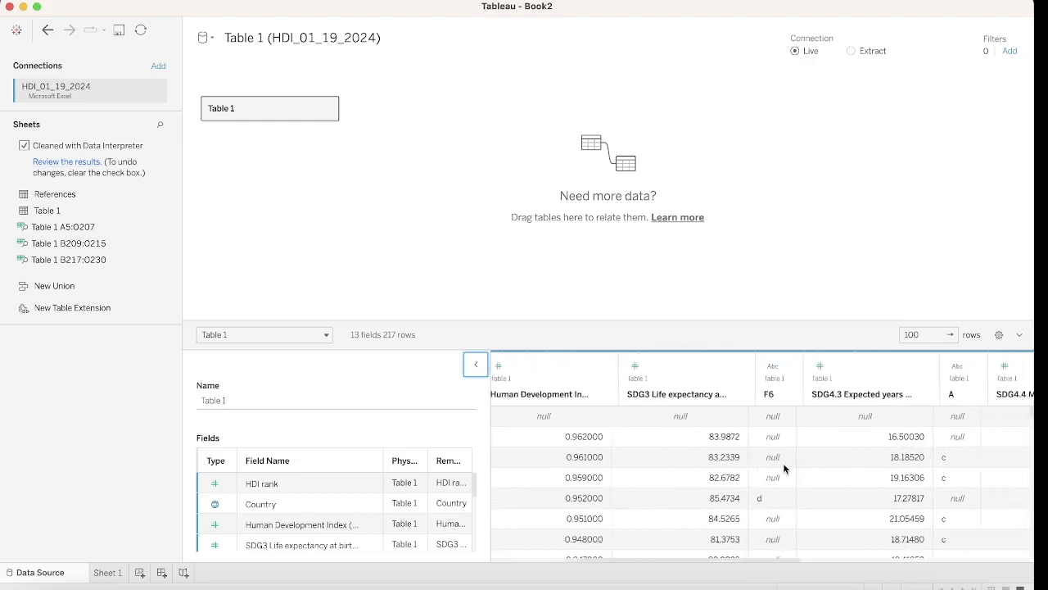
pyautogui.hscroll(5, 783, 465)
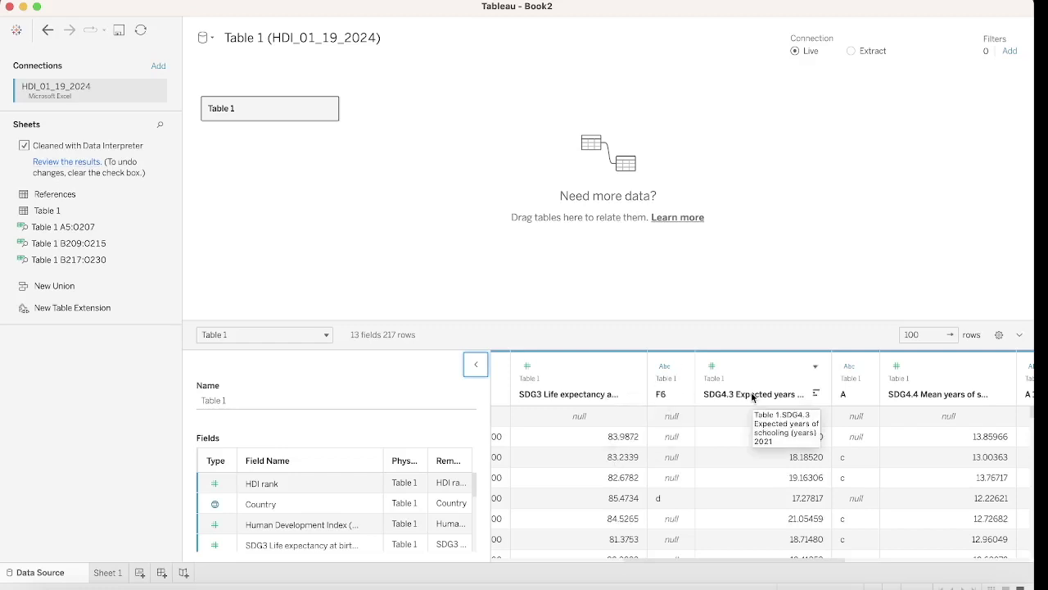
pyautogui.hscroll(8, 942, 487)
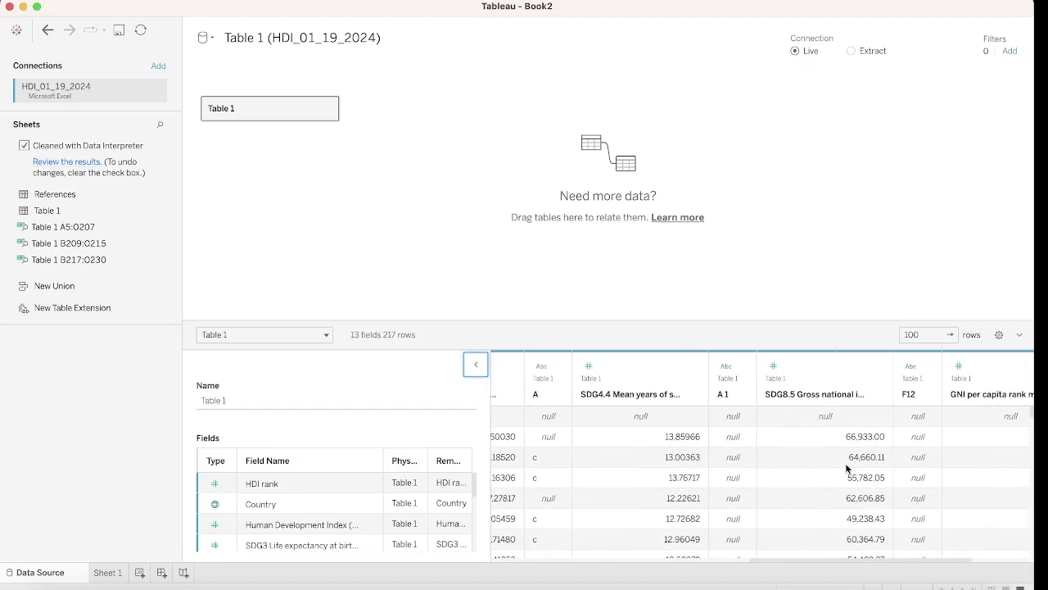
pyautogui.hscroll(2, 846, 465)
pyautogui.hscroll(5, 847, 467)
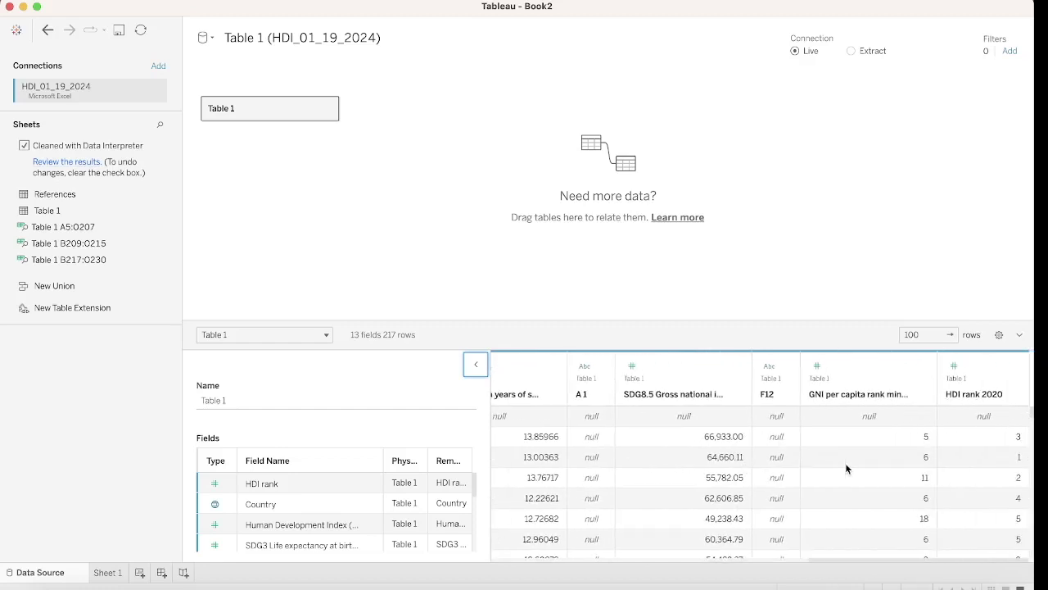
# - On Sheet 1, plot SDG3 Life expectancy at birth against SDG4.4 Mean years of schooling as a scatter plot with disaggregated measures
pyautogui.click(104, 574)
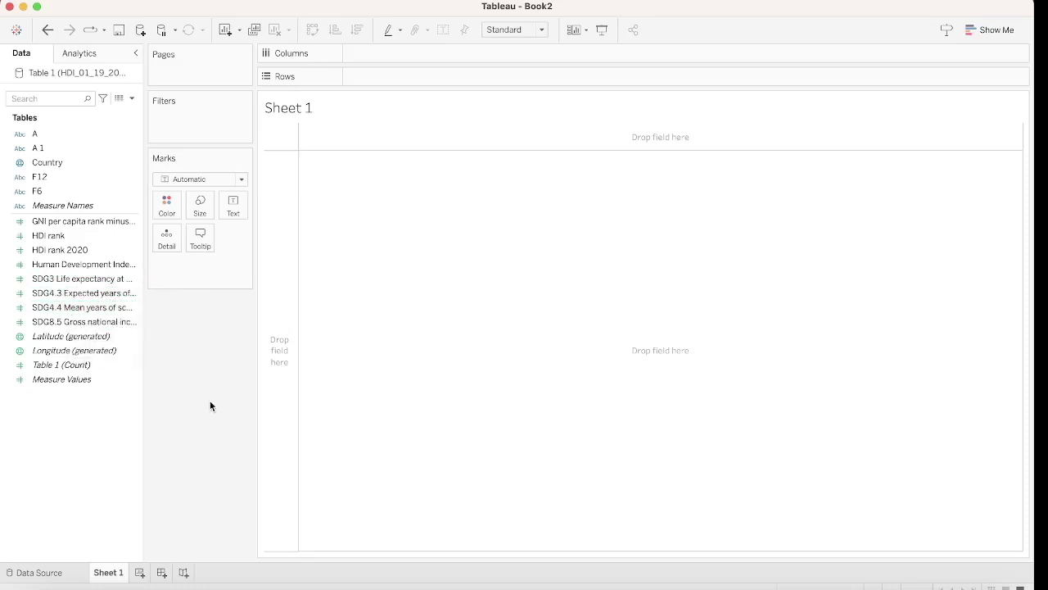
pyautogui.doubleClick(102, 283)
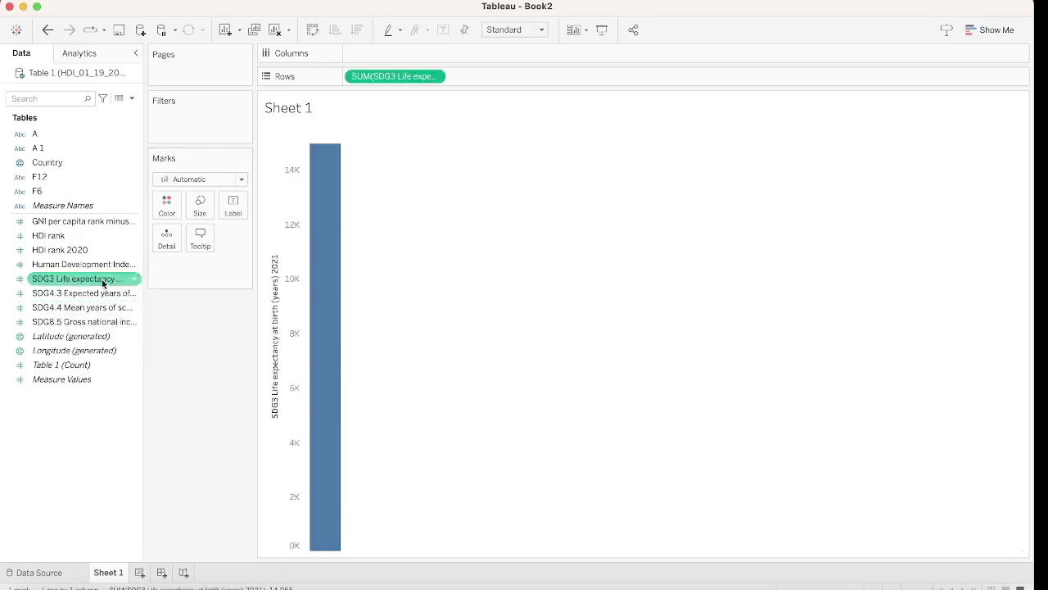
pyautogui.doubleClick(80, 315)
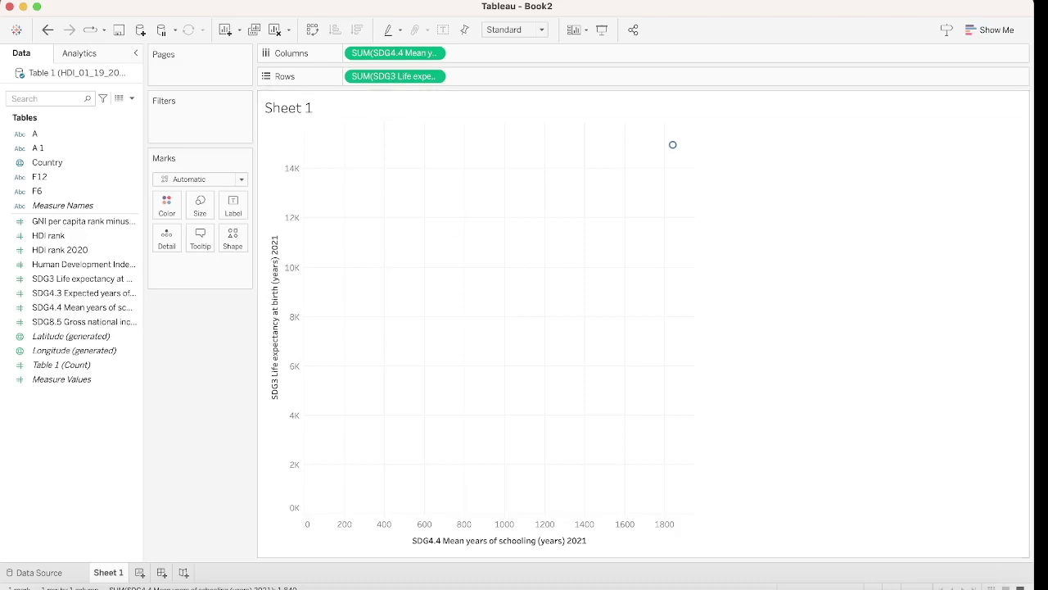
pyautogui.click(300, 0)
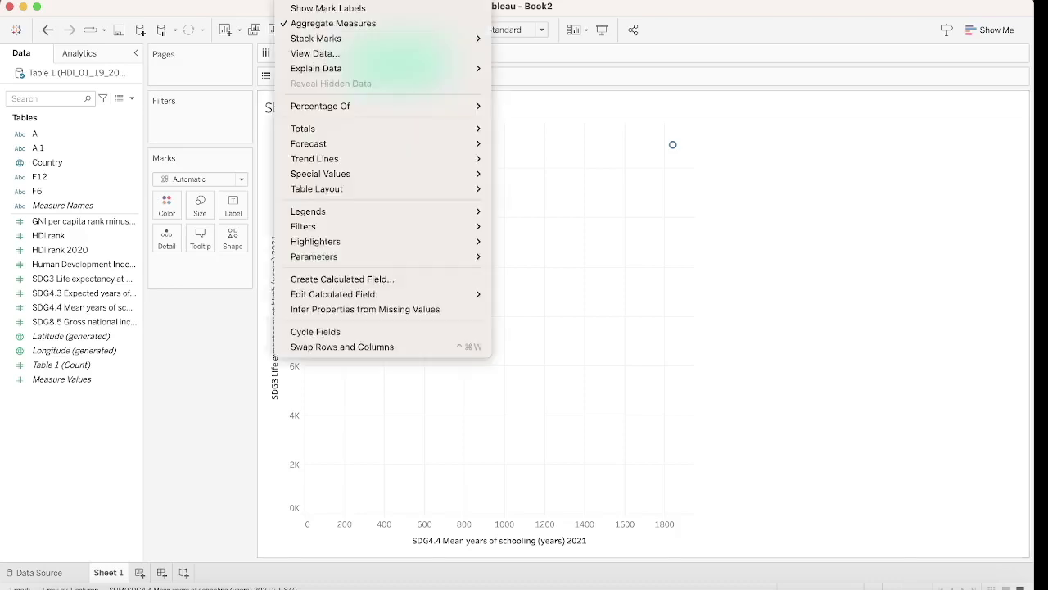
pyautogui.click(284, 29)
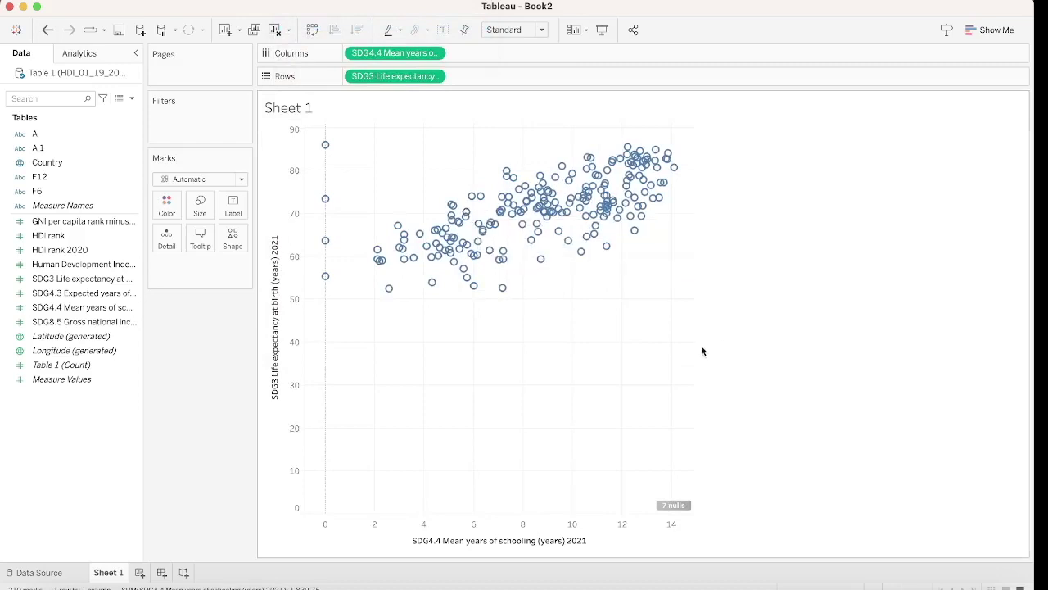
# - Set the scatter plot's mark type to Circle and filter out the null values of mean years of schooling
pyautogui.moveTo(400, 234)
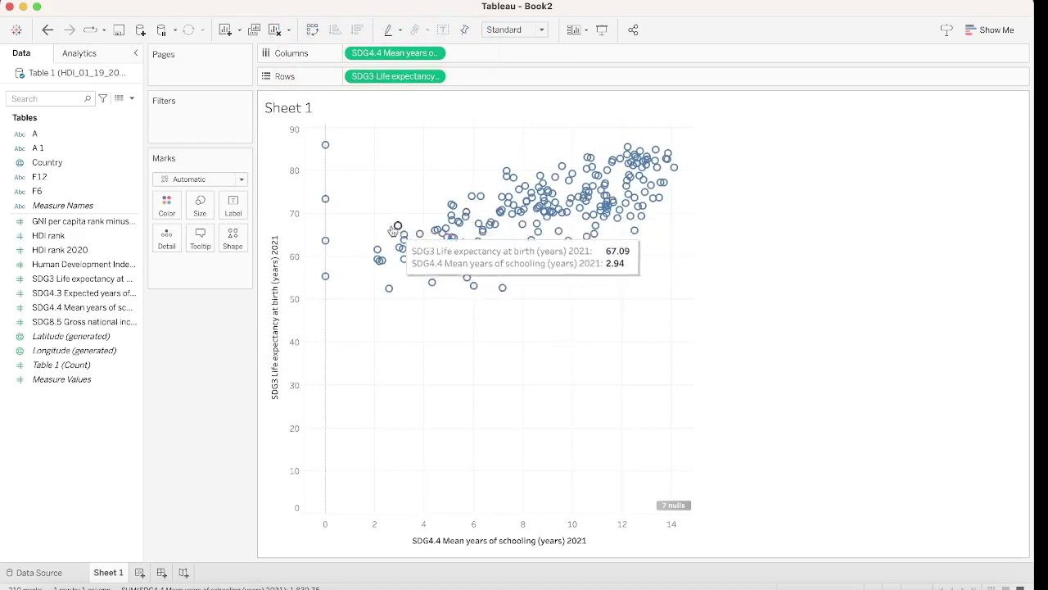
pyautogui.click(242, 182)
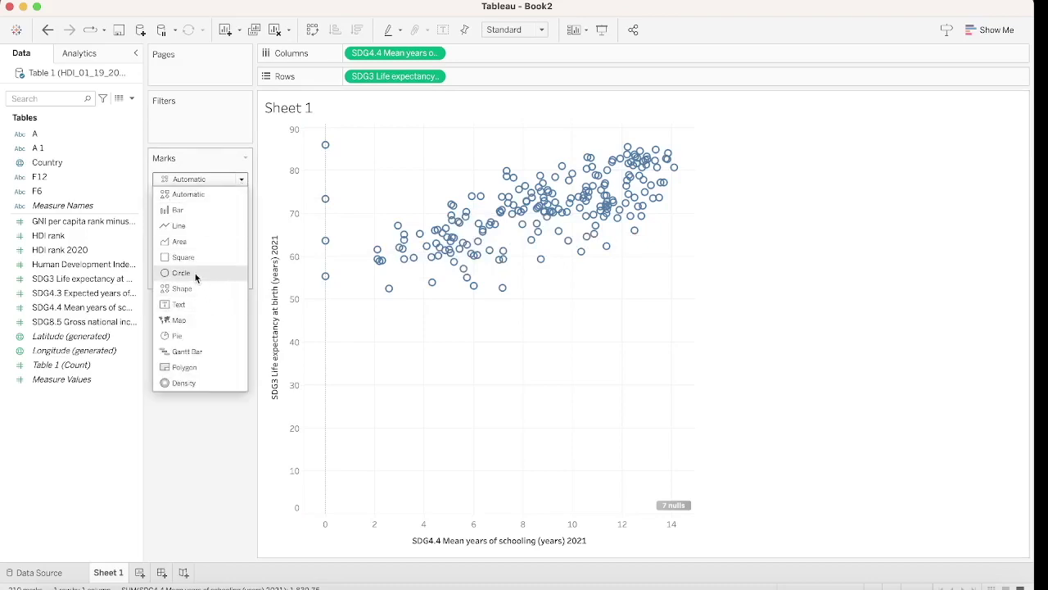
pyautogui.click(181, 272)
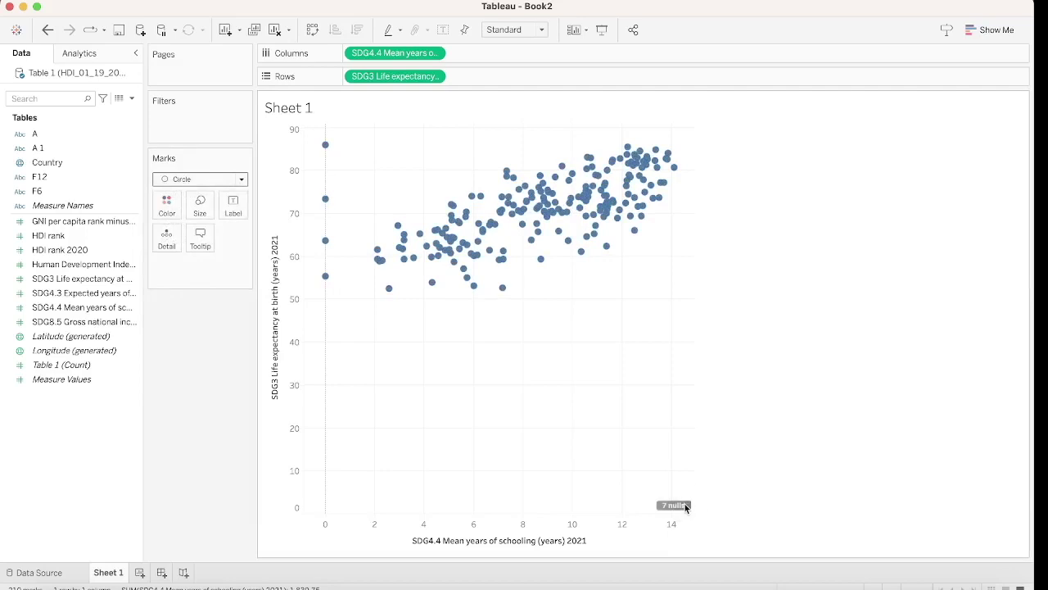
pyautogui.click(673, 505)
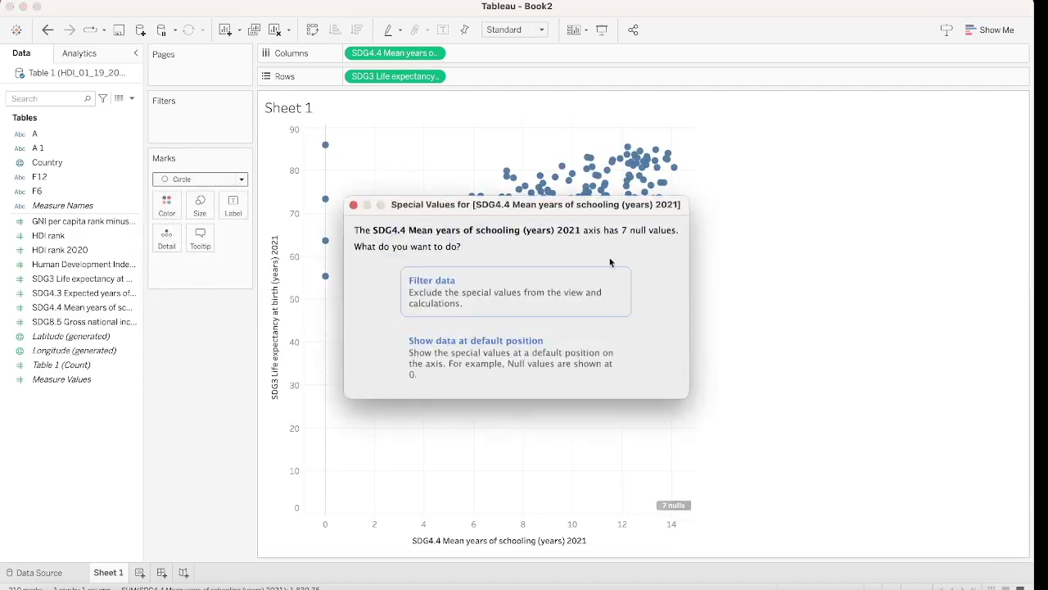
pyautogui.click(600, 299)
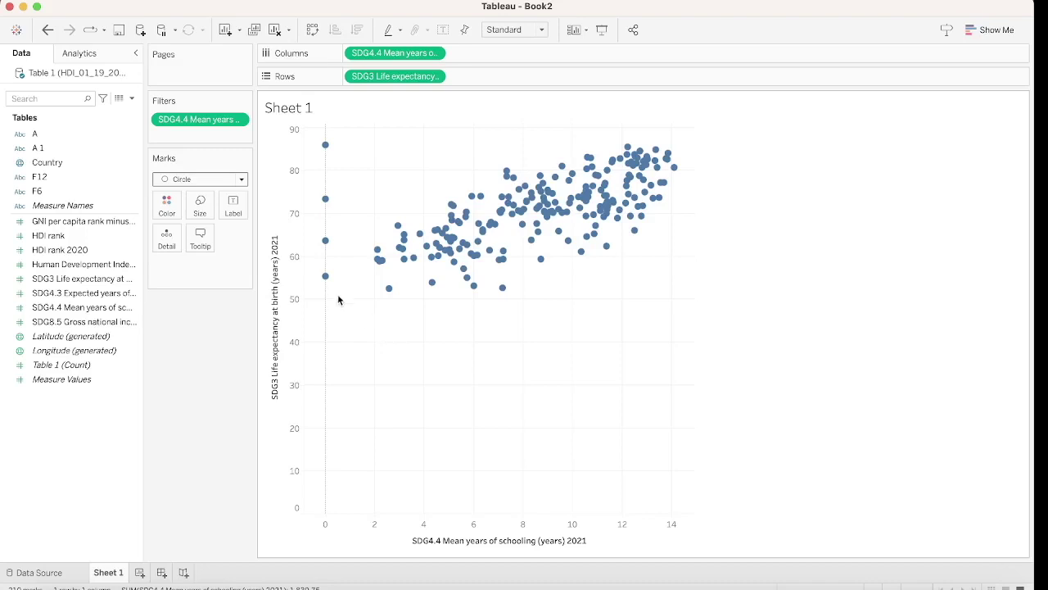
# - Add Country as a detail on the marks so each point is identified by its country
pyautogui.moveTo(328, 246)
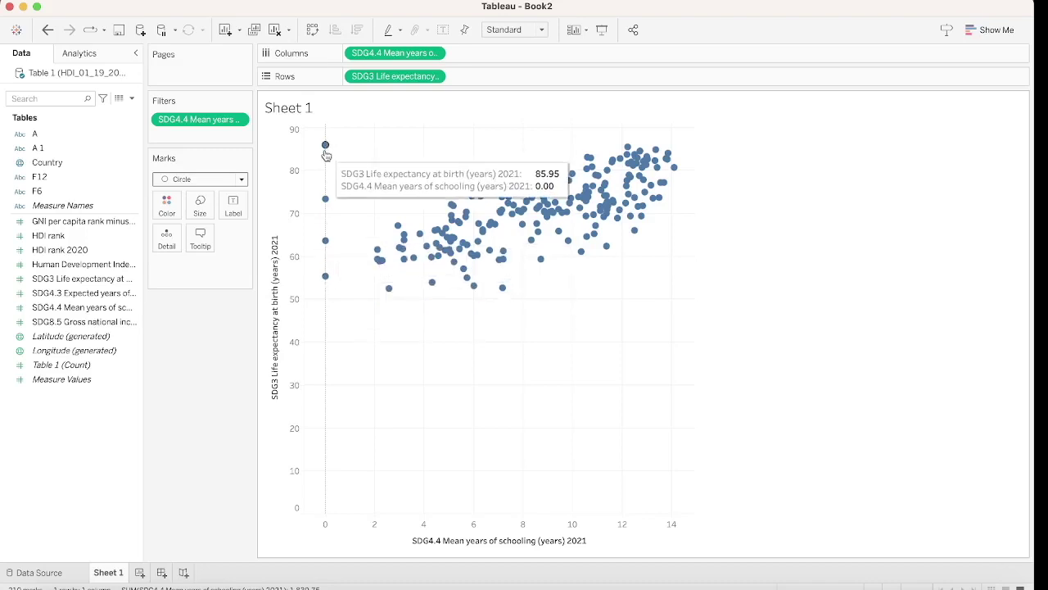
pyautogui.moveTo(324, 209)
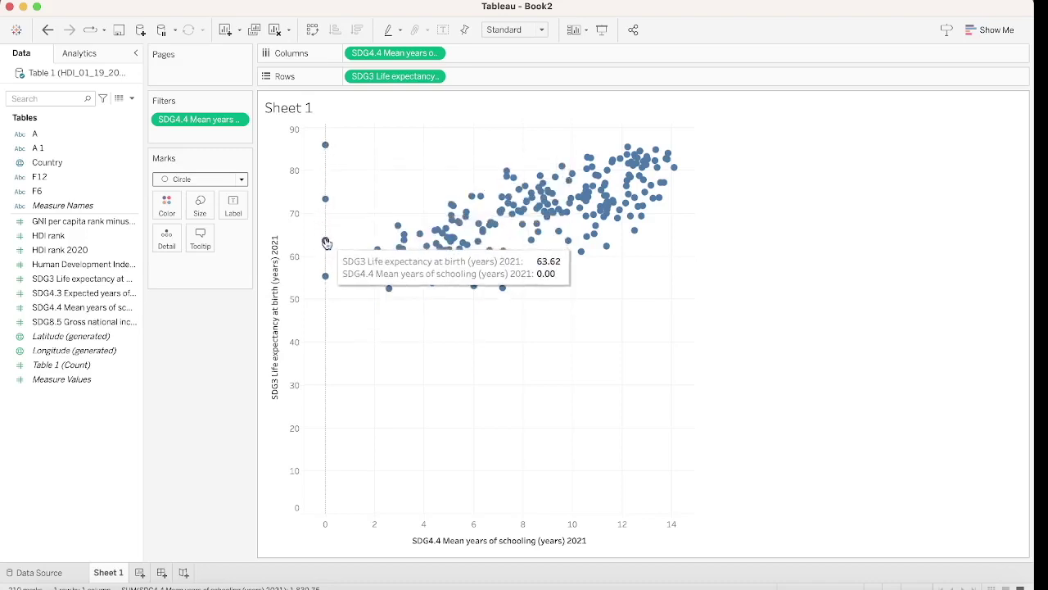
pyautogui.moveTo(327, 275)
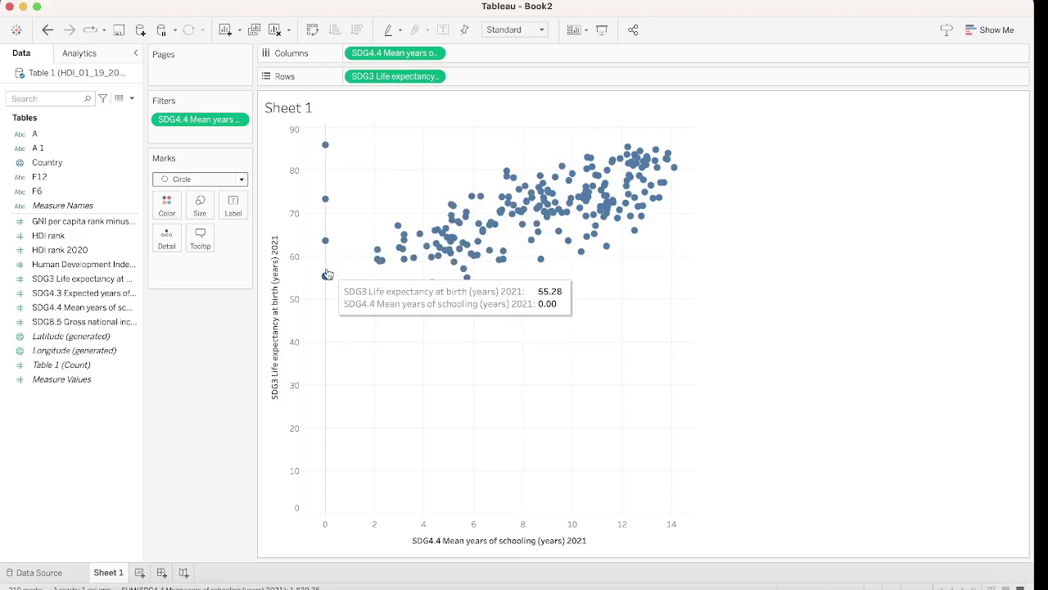
pyautogui.moveTo(429, 280)
pyautogui.moveTo(400, 250)
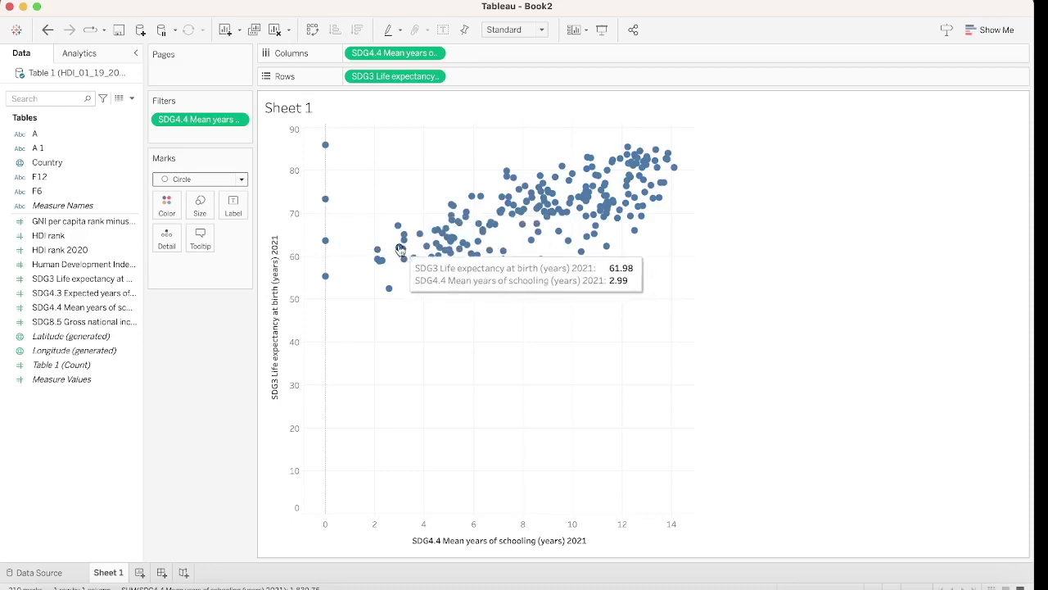
pyautogui.doubleClick(79, 162)
pyautogui.moveTo(325, 152)
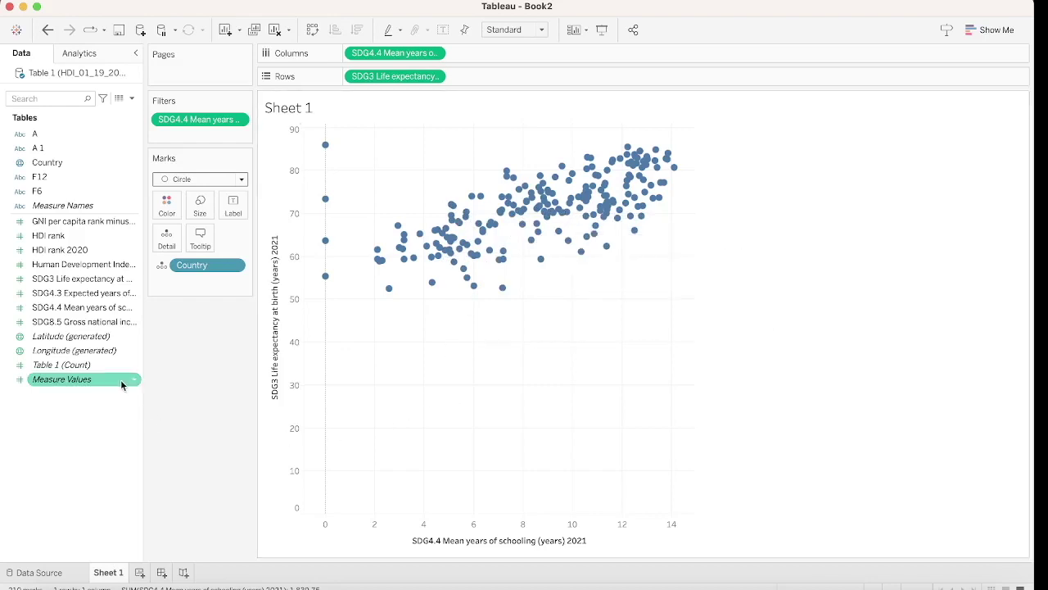
# - Add a cluster model to the scatter plot with the number of clusters set to 3
pyautogui.click(101, 57)
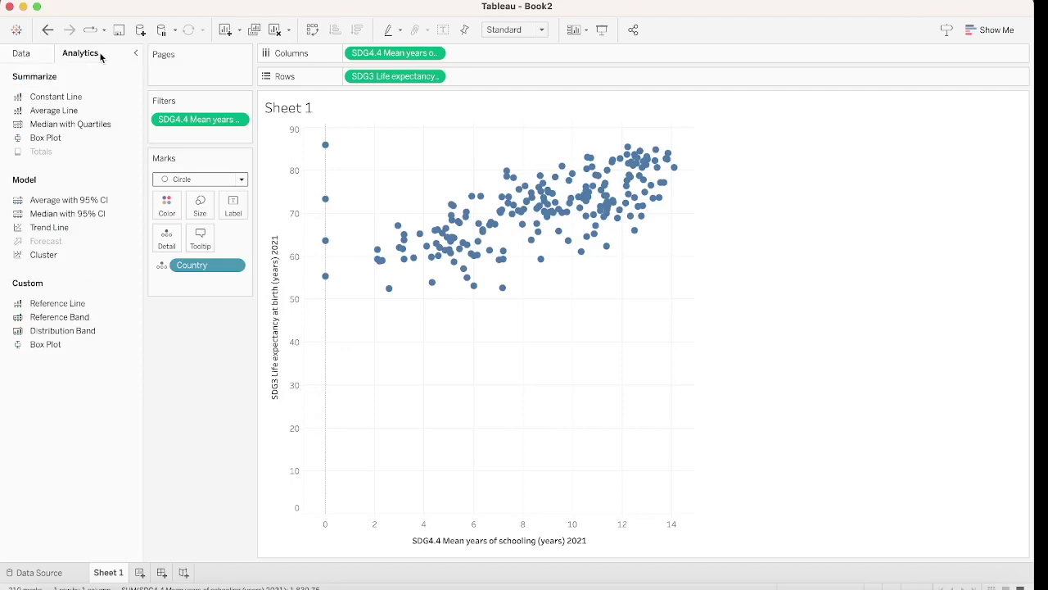
pyautogui.doubleClick(79, 256)
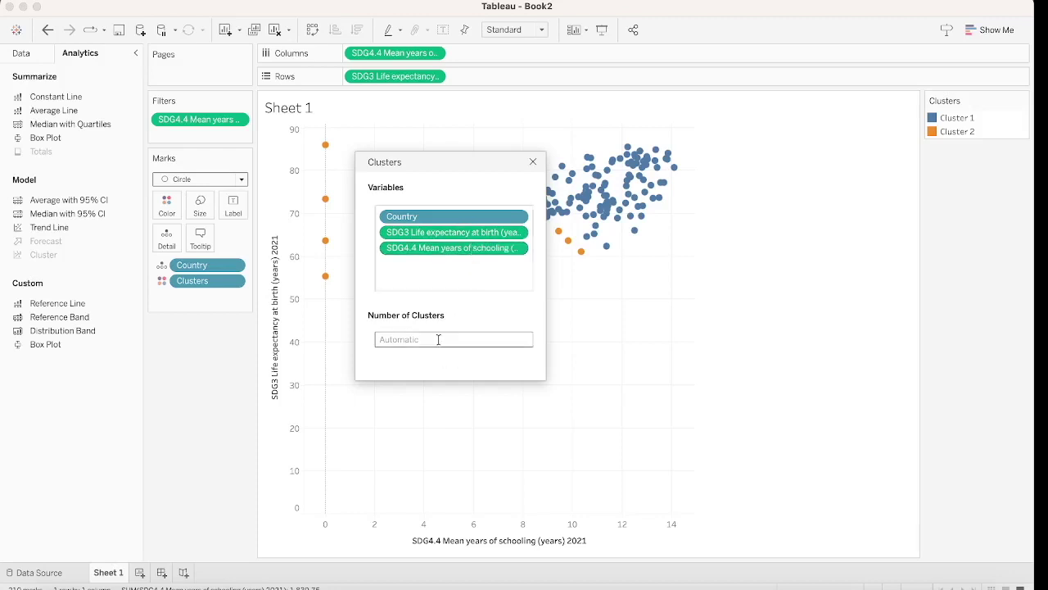
pyautogui.write('3')
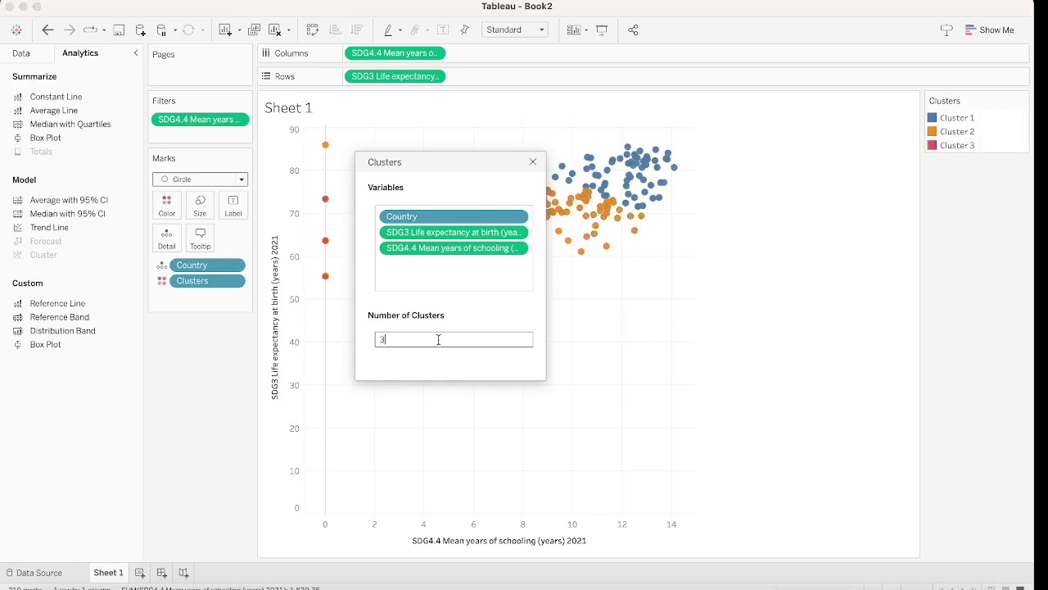
pyautogui.press('BackSpace')
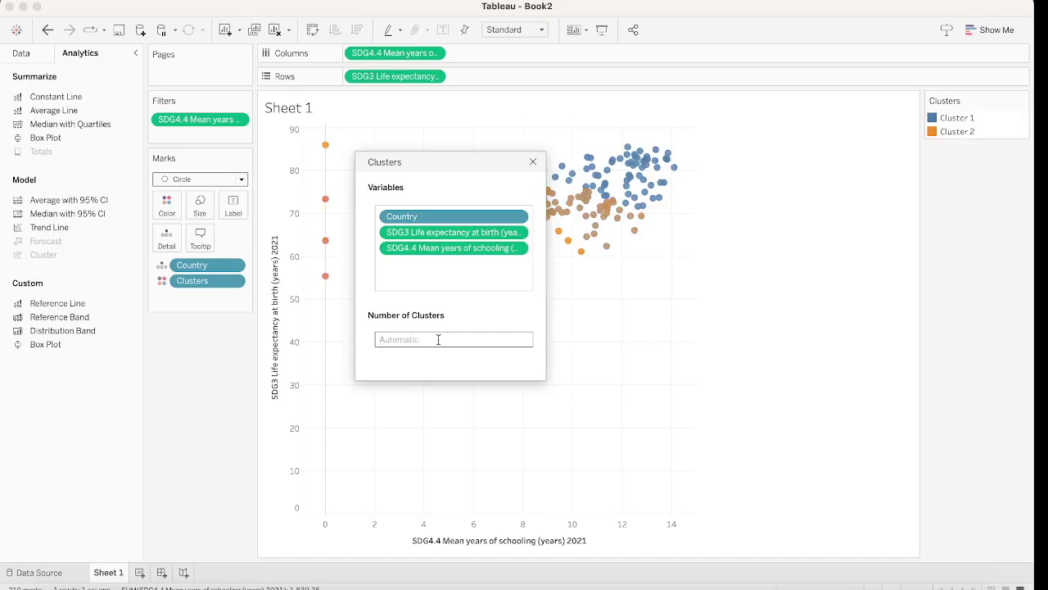
pyautogui.write('3')
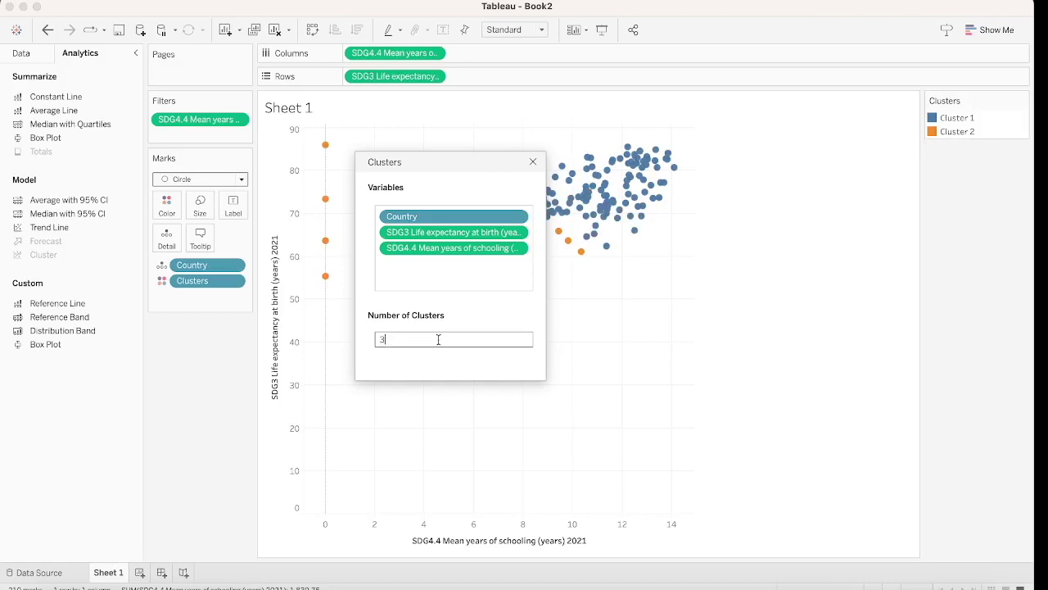
pyautogui.click(531, 163)
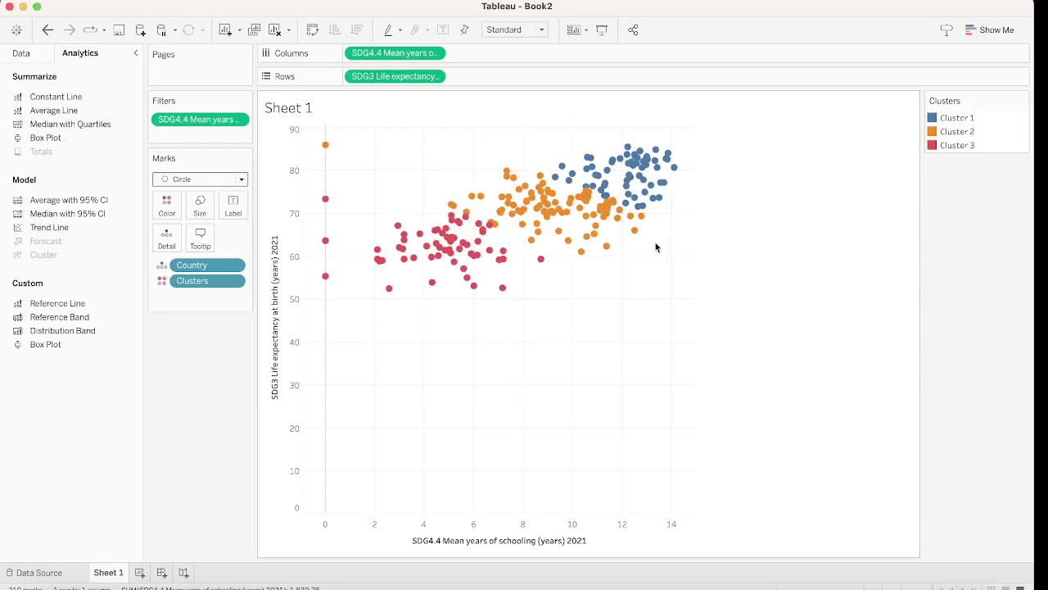
# - Edit the clusters on the scatter plot and set the number of clusters to 2
pyautogui.click(235, 280)
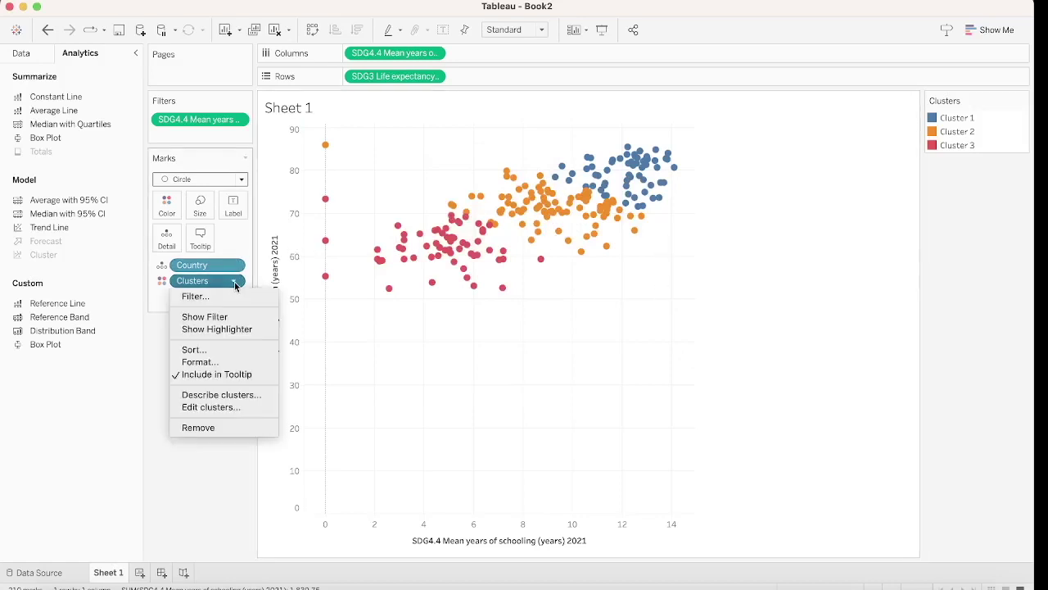
pyautogui.click(217, 407)
pyautogui.click(415, 338)
pyautogui.press('BackSpace')
pyautogui.write('2')
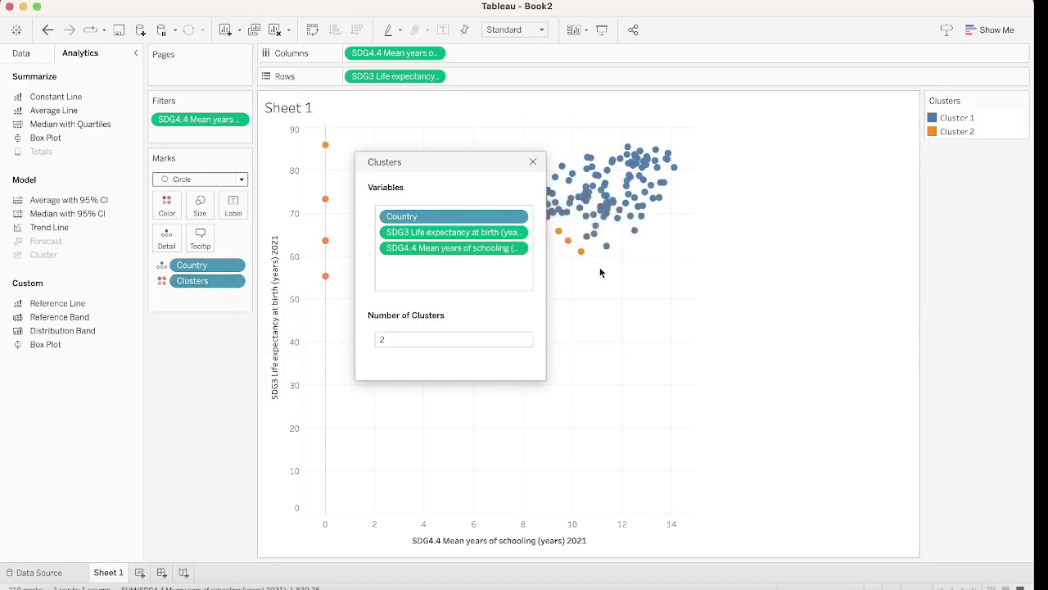
pyautogui.click(532, 162)
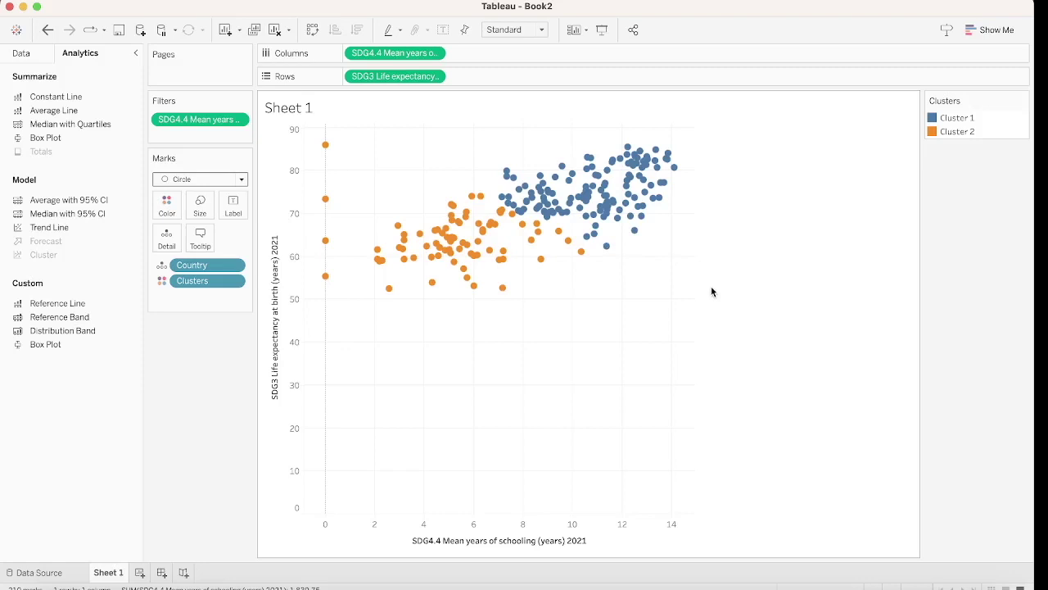
pyautogui.moveTo(547, 202)
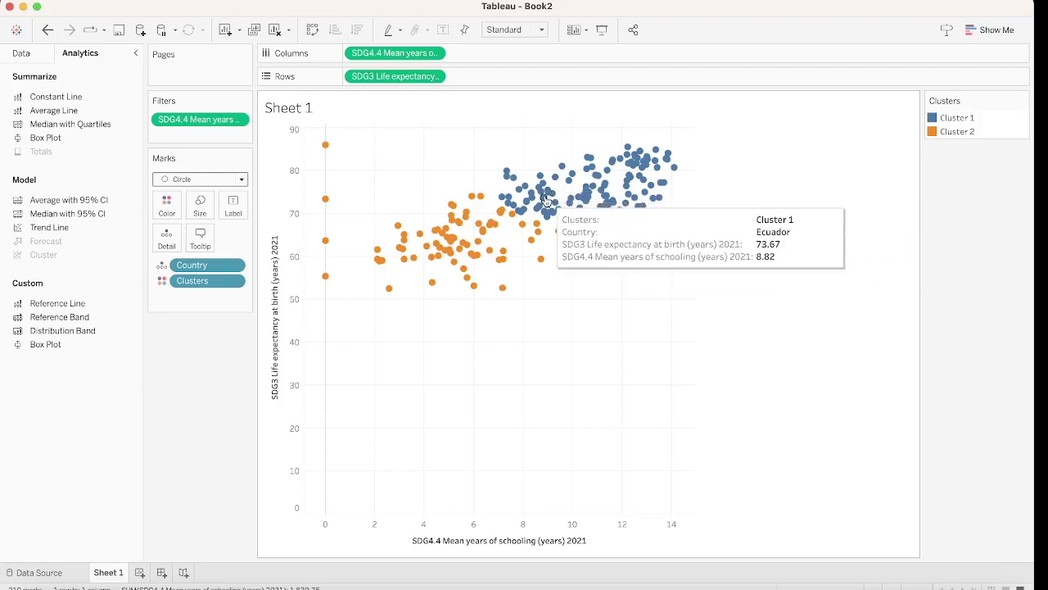
pyautogui.moveTo(579, 202)
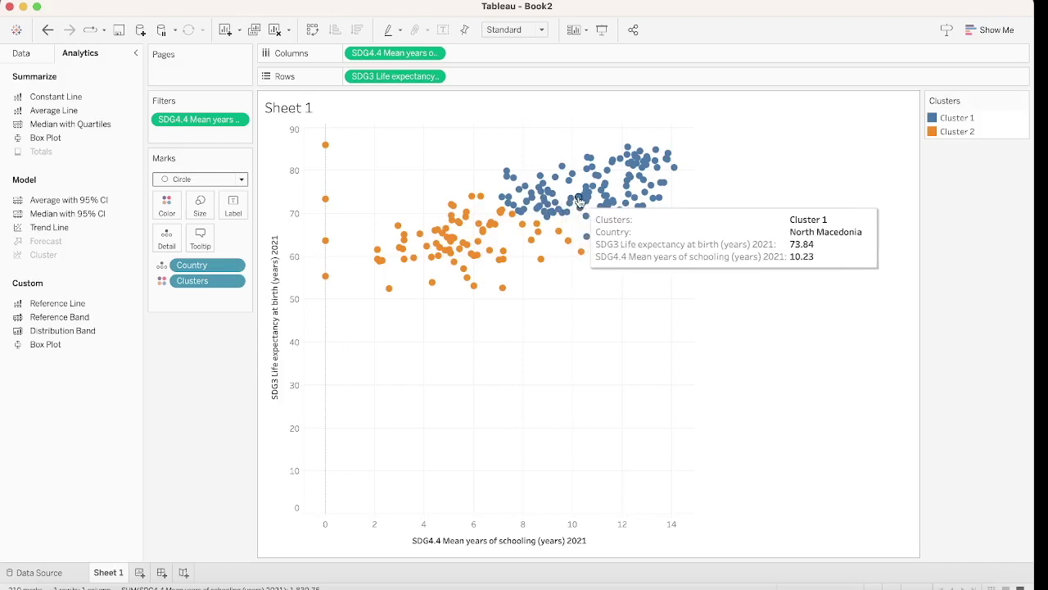
pyautogui.moveTo(619, 178)
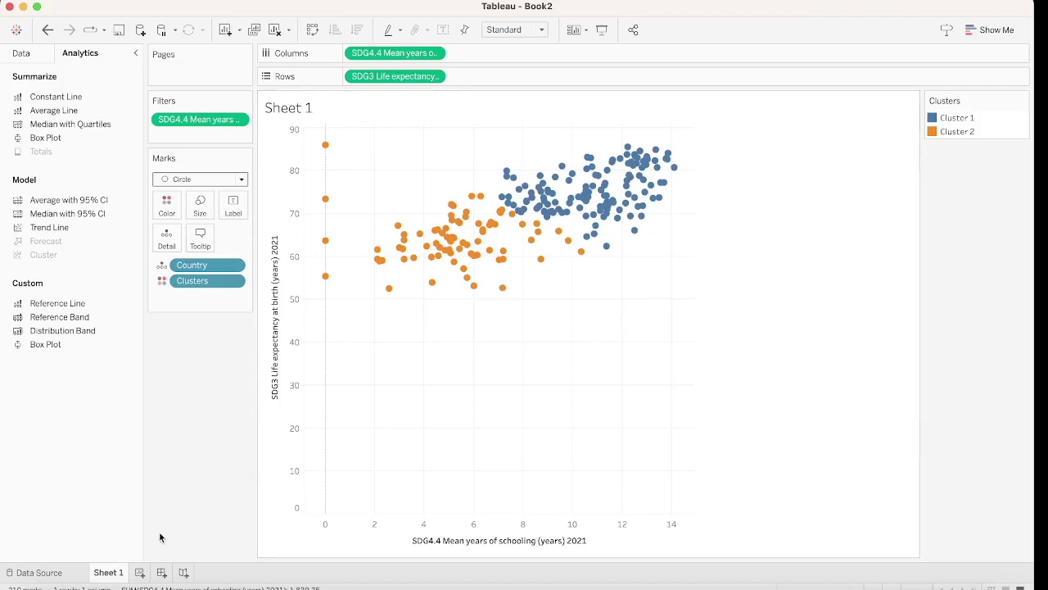
# - Create a new worksheet with a map of the Country field and set its mark type to Map
pyautogui.click(139, 572)
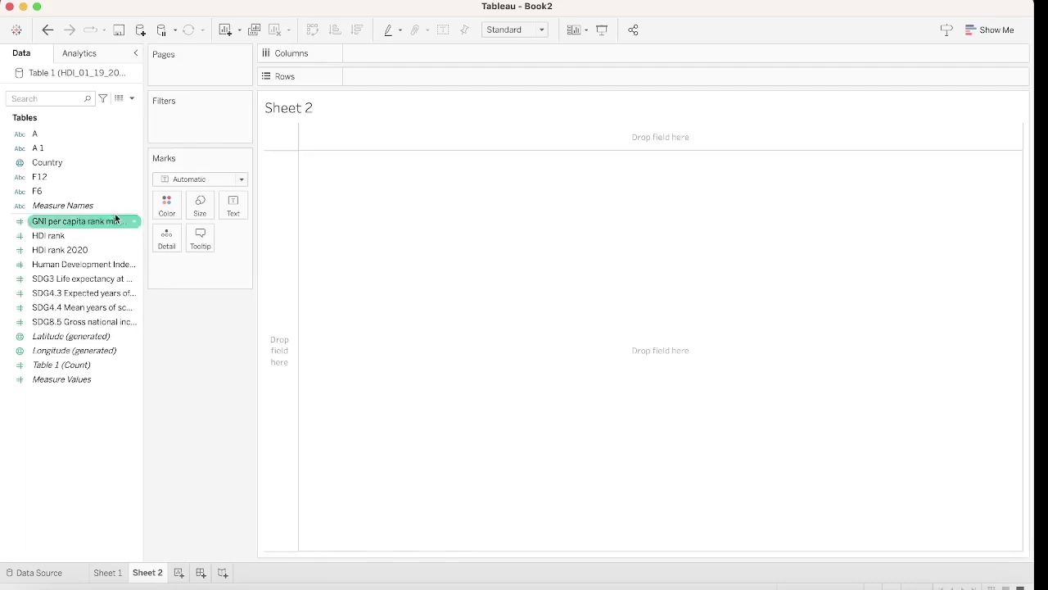
pyautogui.doubleClick(82, 164)
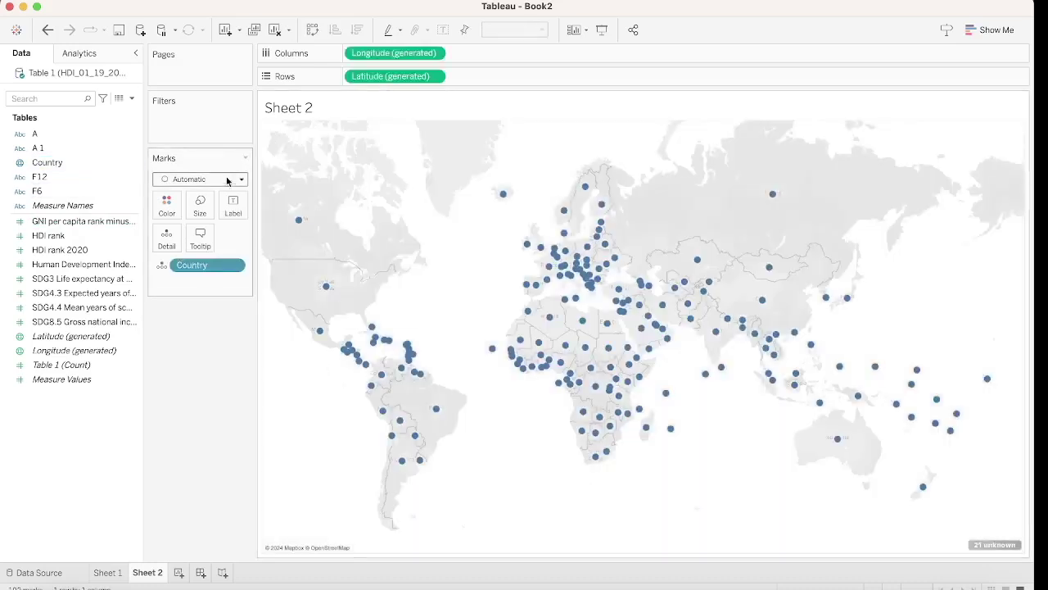
pyautogui.click(241, 180)
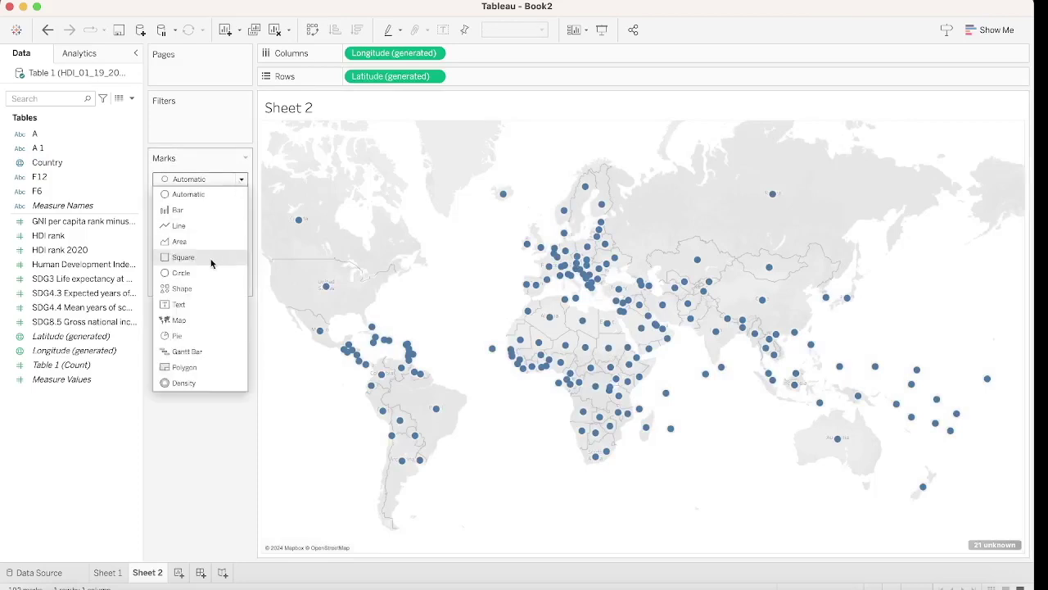
pyautogui.click(199, 321)
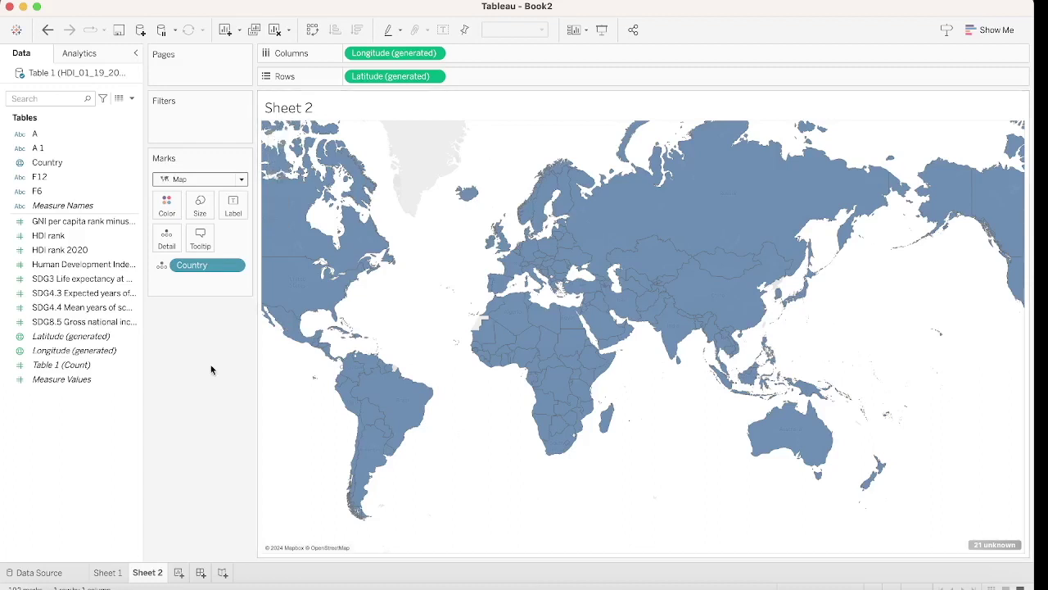
# - Add SDG3 Life expectancy at birth and SDG4.4 Mean years of schooling as details on the map's marks
pyautogui.click(96, 280)
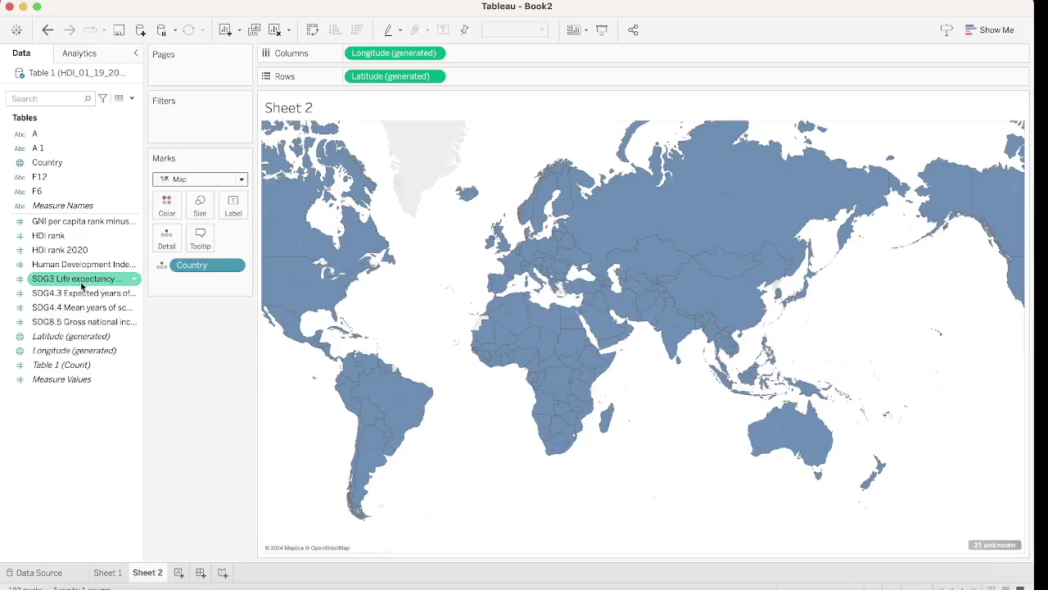
pyautogui.click(101, 311)
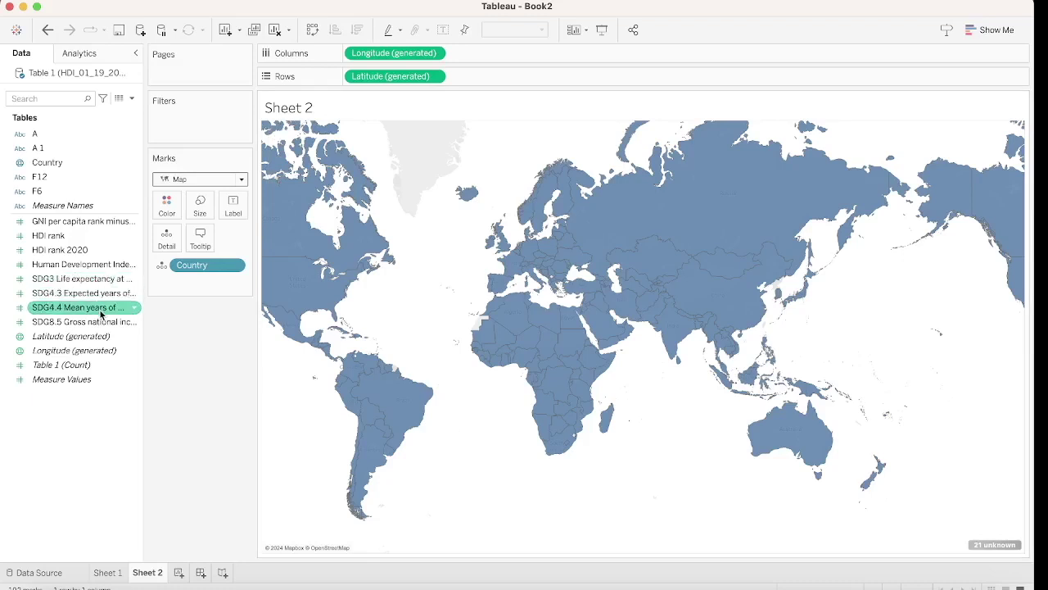
pyautogui.click(86, 281)
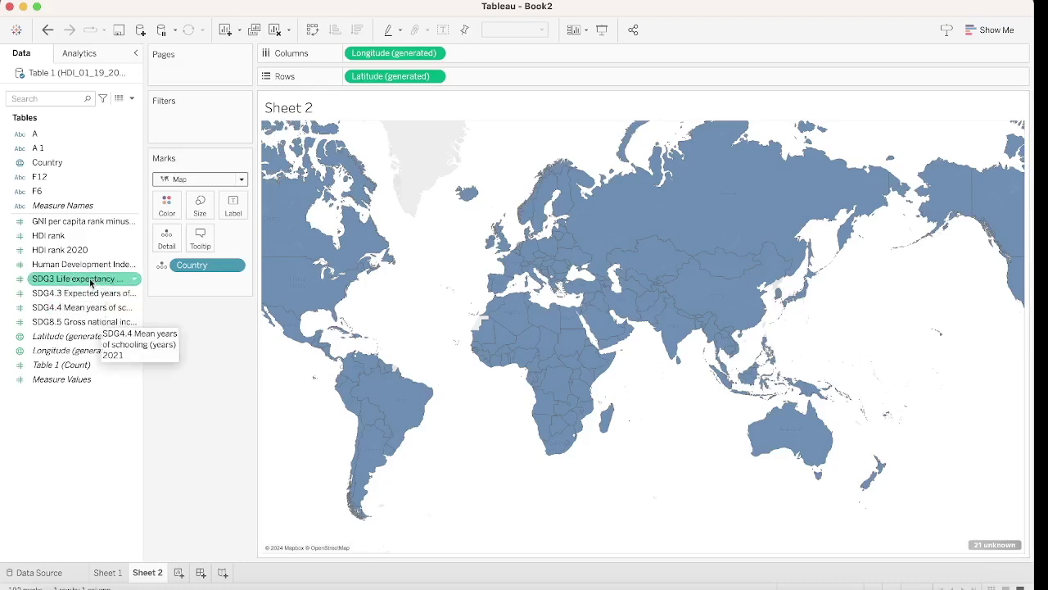
pyautogui.moveTo(88, 280); pyautogui.dragTo(170, 244)
pyautogui.moveTo(82, 307); pyautogui.dragTo(162, 246)
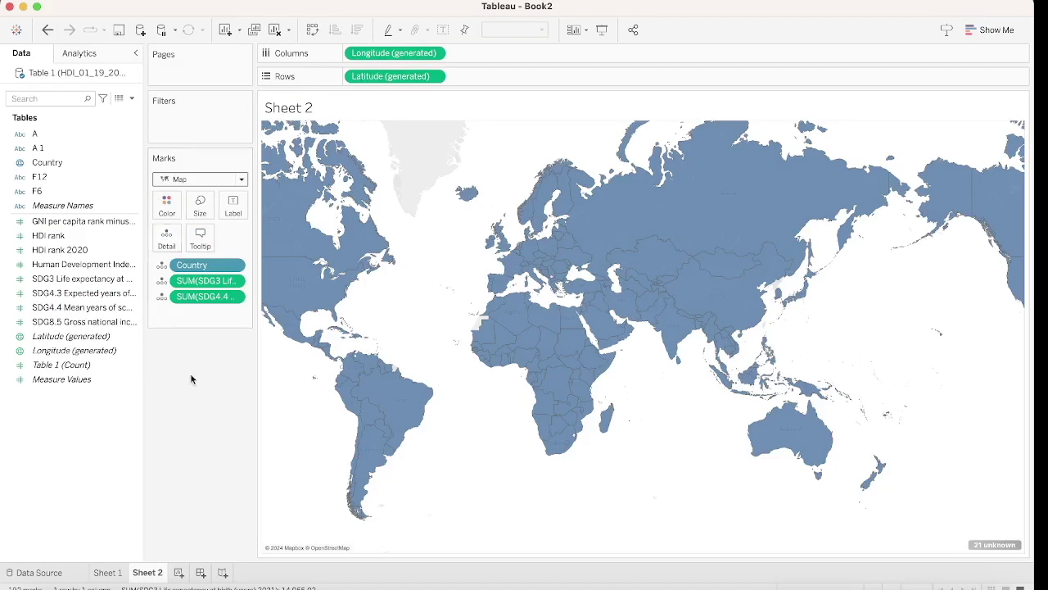
# - Try clustering the map by life expectancy and mean years of schooling with an automatic number of clusters, then remove the clusters
pyautogui.click(80, 53)
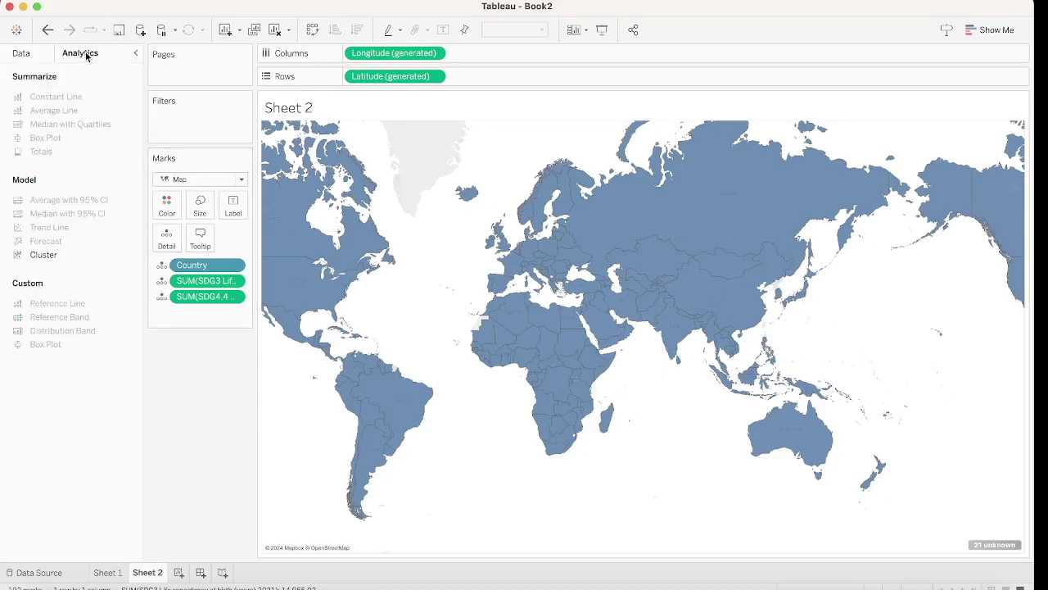
pyautogui.doubleClick(67, 256)
pyautogui.click(478, 340)
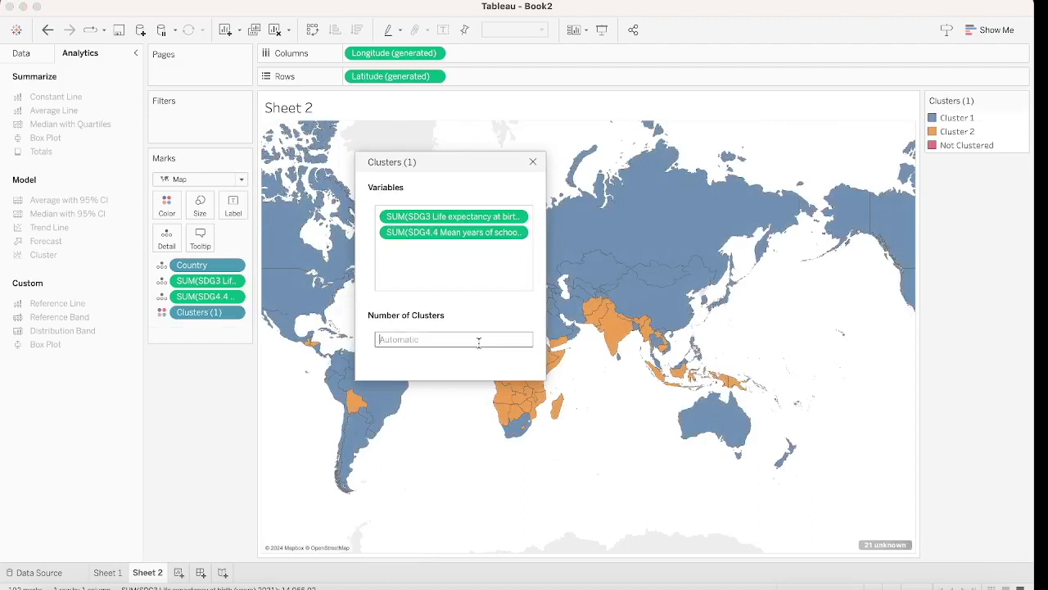
pyautogui.click(532, 162)
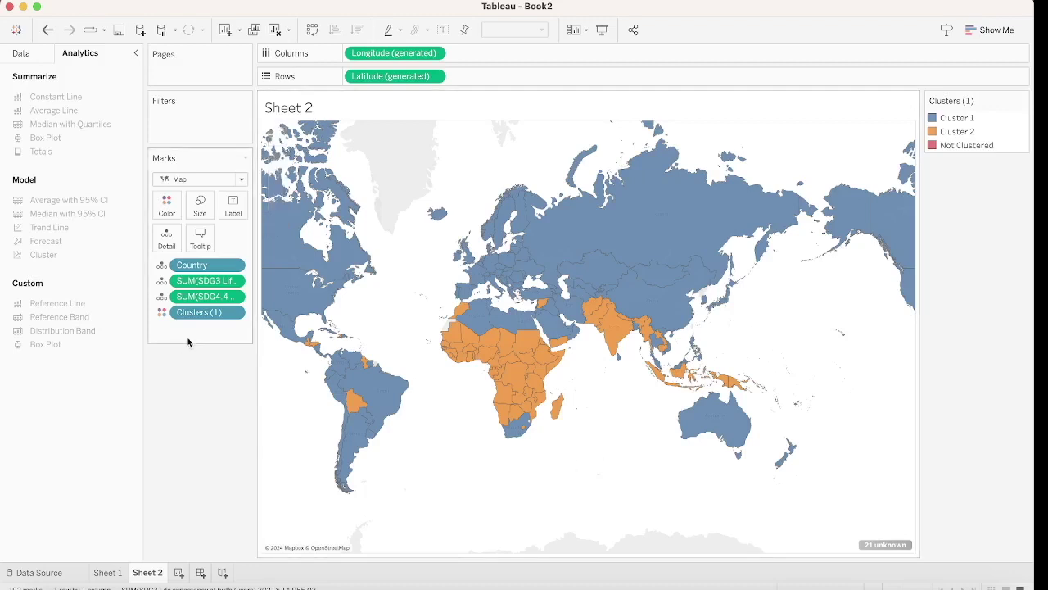
pyautogui.click(234, 313)
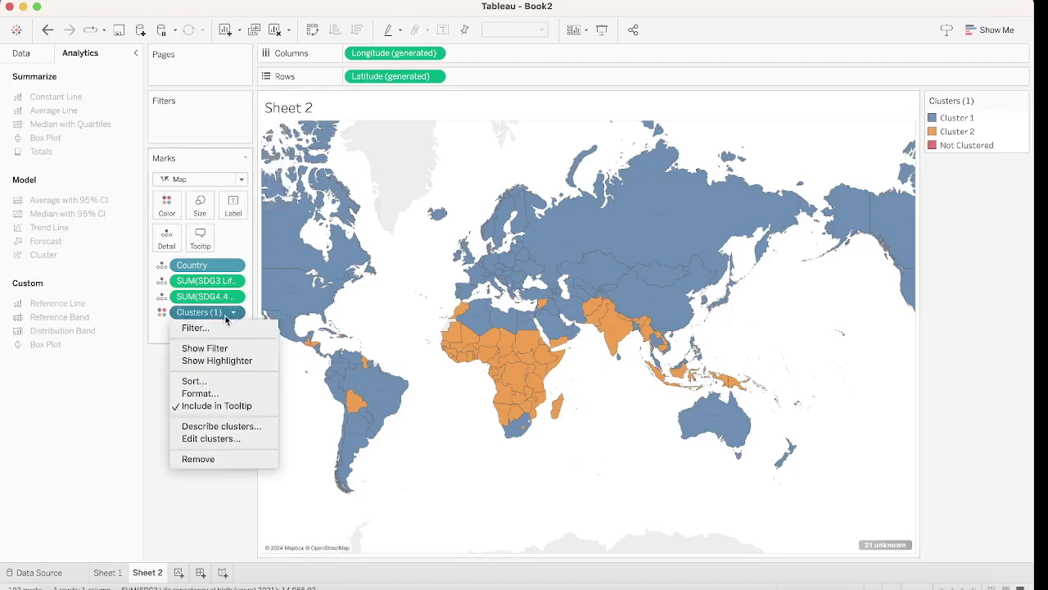
pyautogui.click(197, 459)
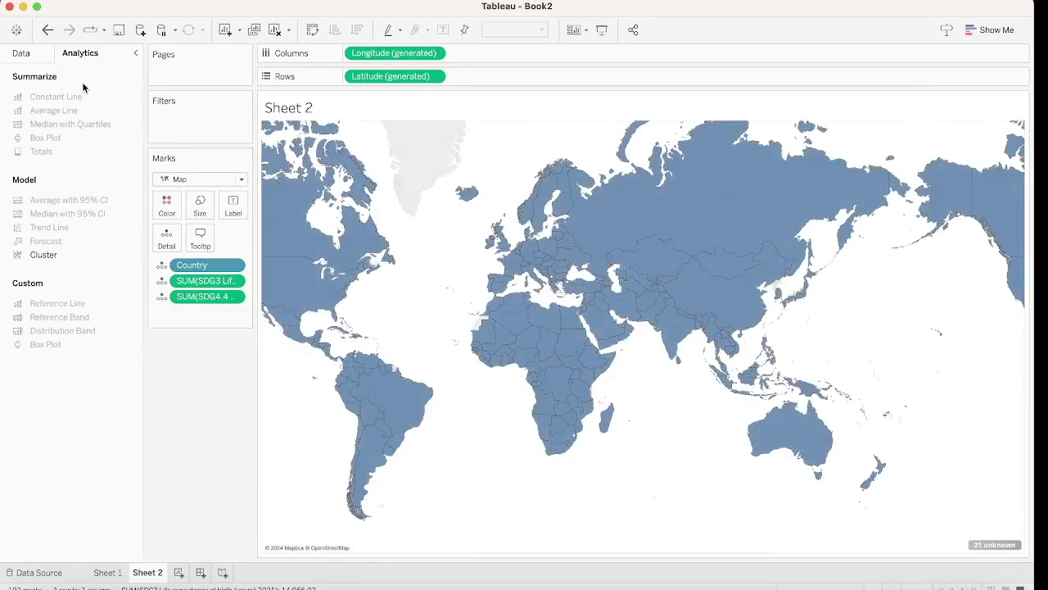
# - Add SDG8.5 Gross national income per capita as a detail and cluster the map with an automatic number of clusters
pyautogui.click(21, 56)
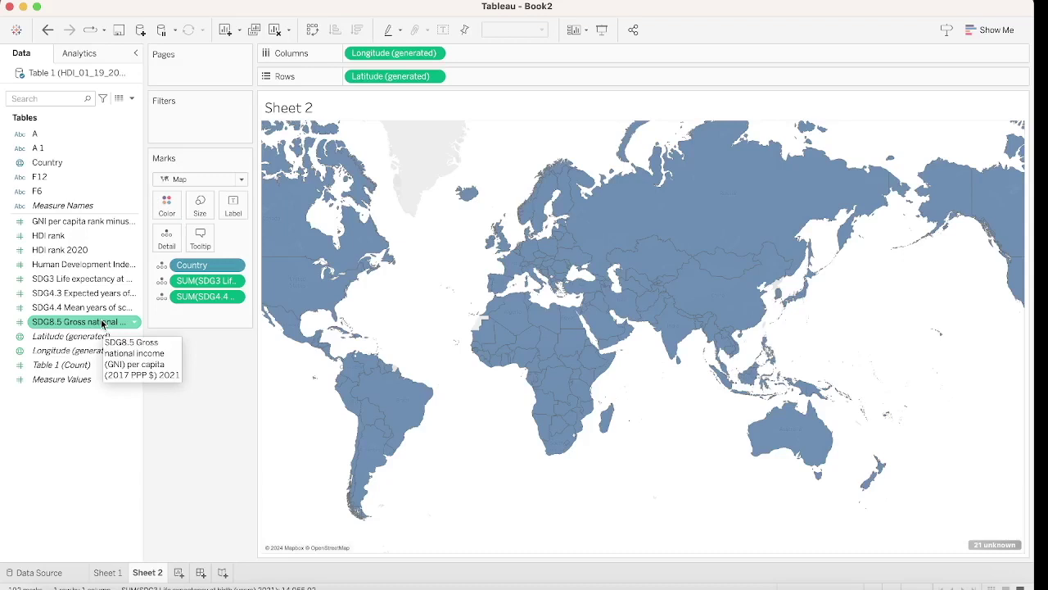
pyautogui.moveTo(101, 324); pyautogui.dragTo(180, 238)
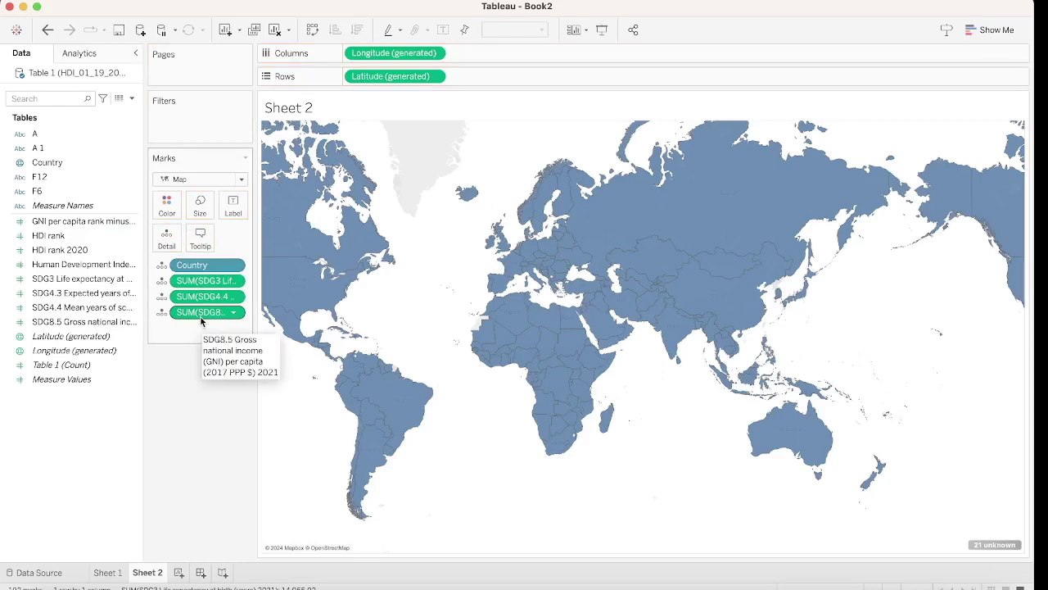
pyautogui.click(83, 54)
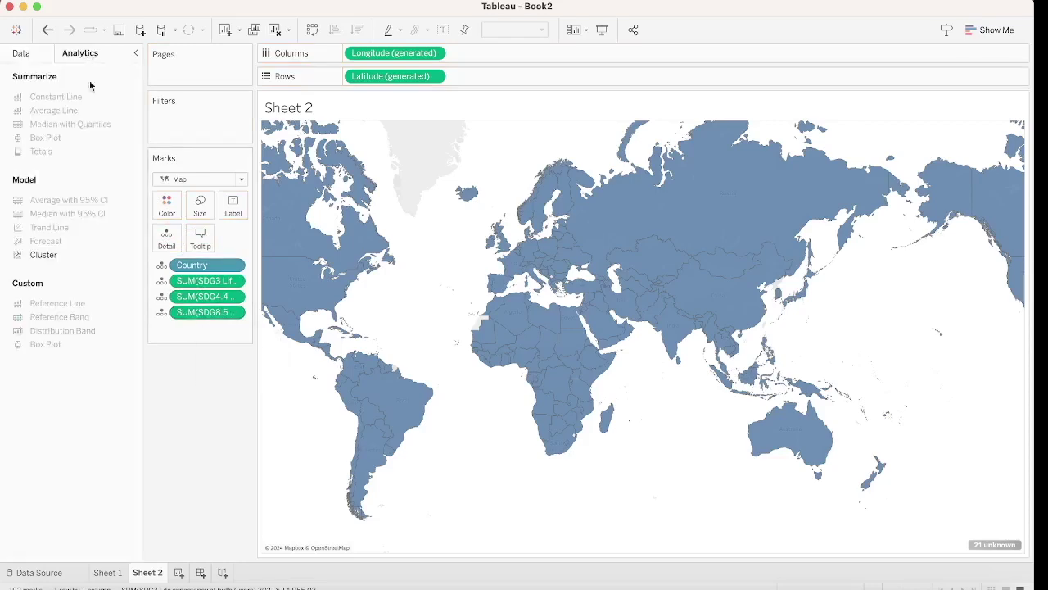
pyautogui.doubleClick(62, 253)
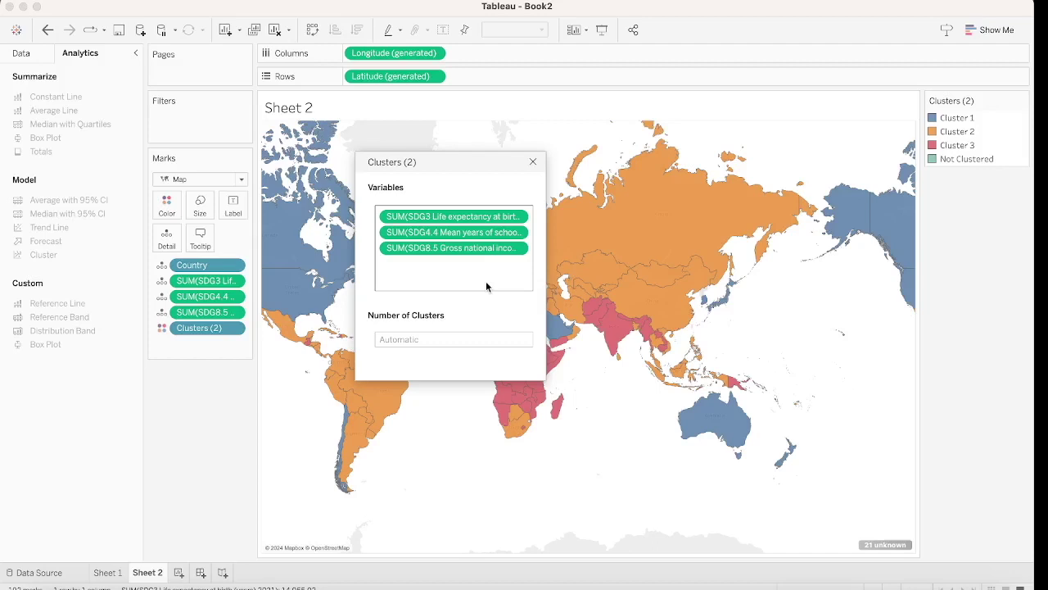
pyautogui.click(532, 161)
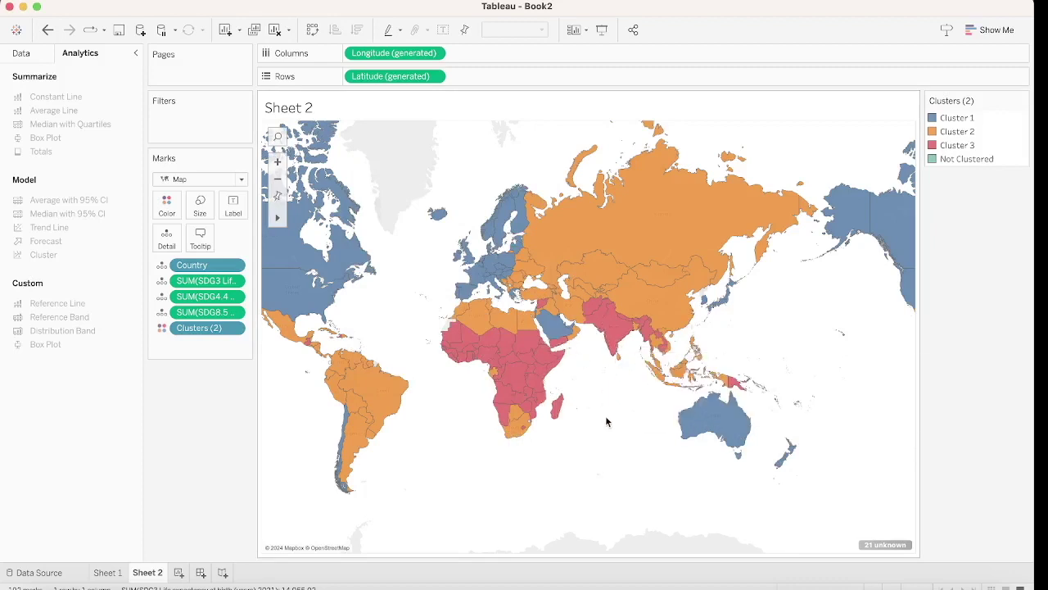
# - Edit the map's clusters and set the number of clusters to 4
pyautogui.click(233, 327)
pyautogui.click(203, 454)
pyautogui.click(393, 341)
pyautogui.write('4')
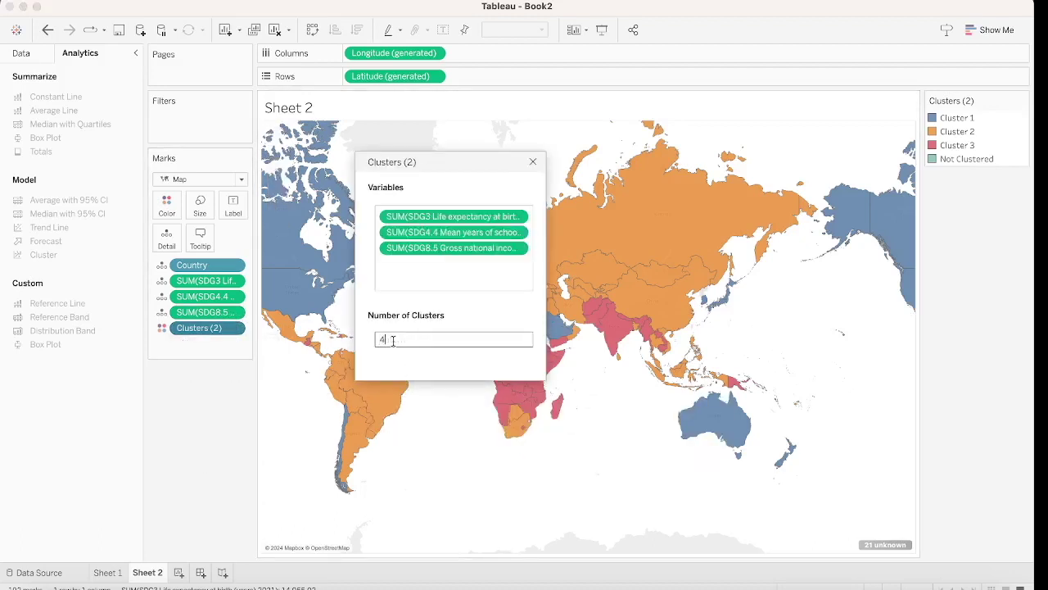
pyautogui.click(533, 162)
pyautogui.moveTo(588, 309)
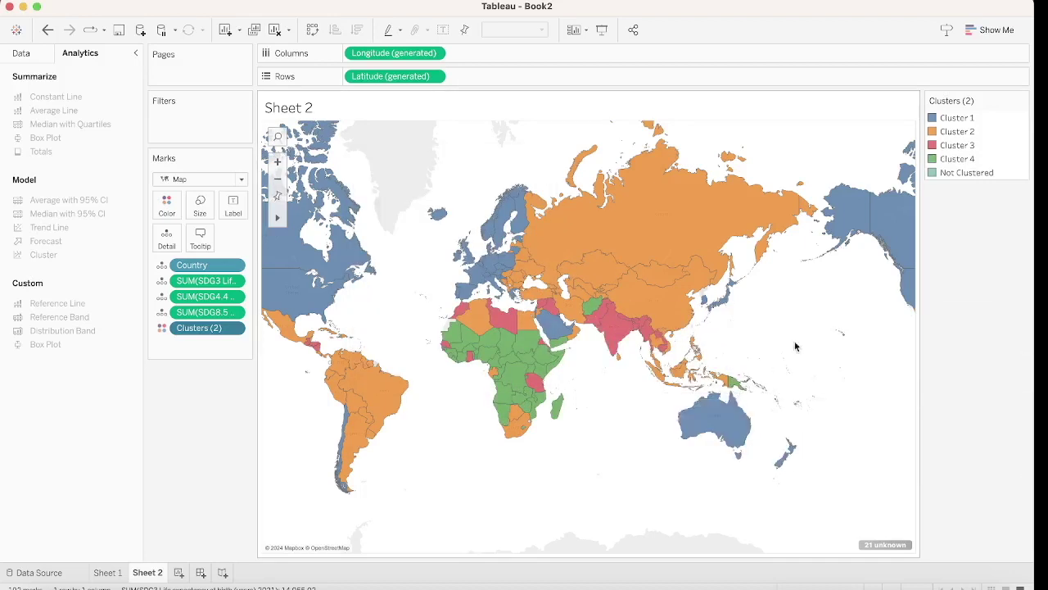